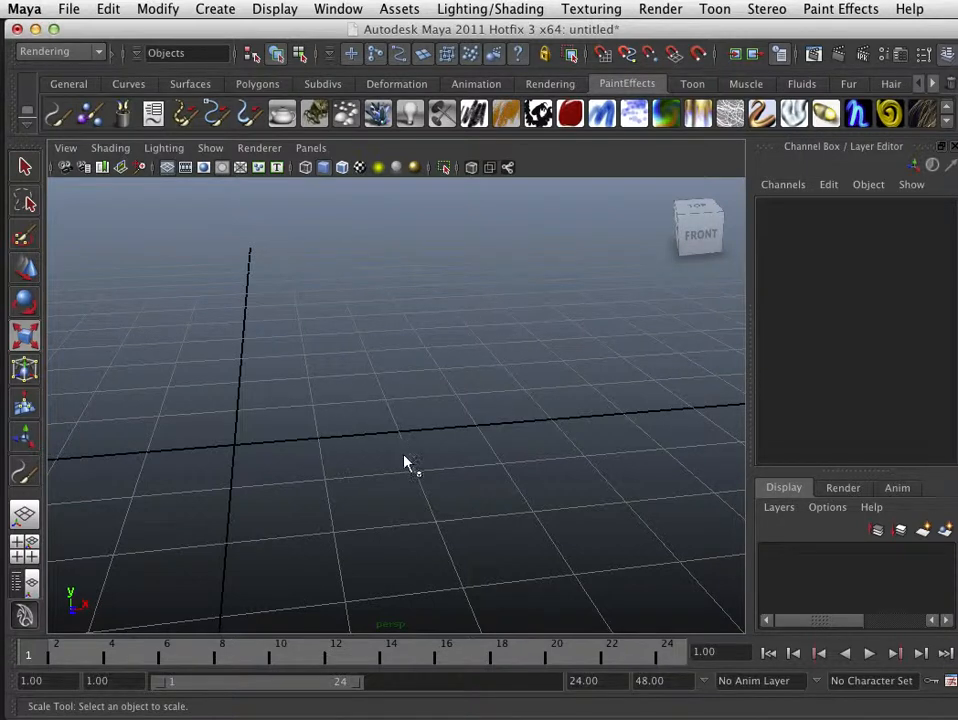
Open the text creation options, reset them to defaults, and enter the person's name as the text
{"action": "left_click", "coordinate": [216, 10]}
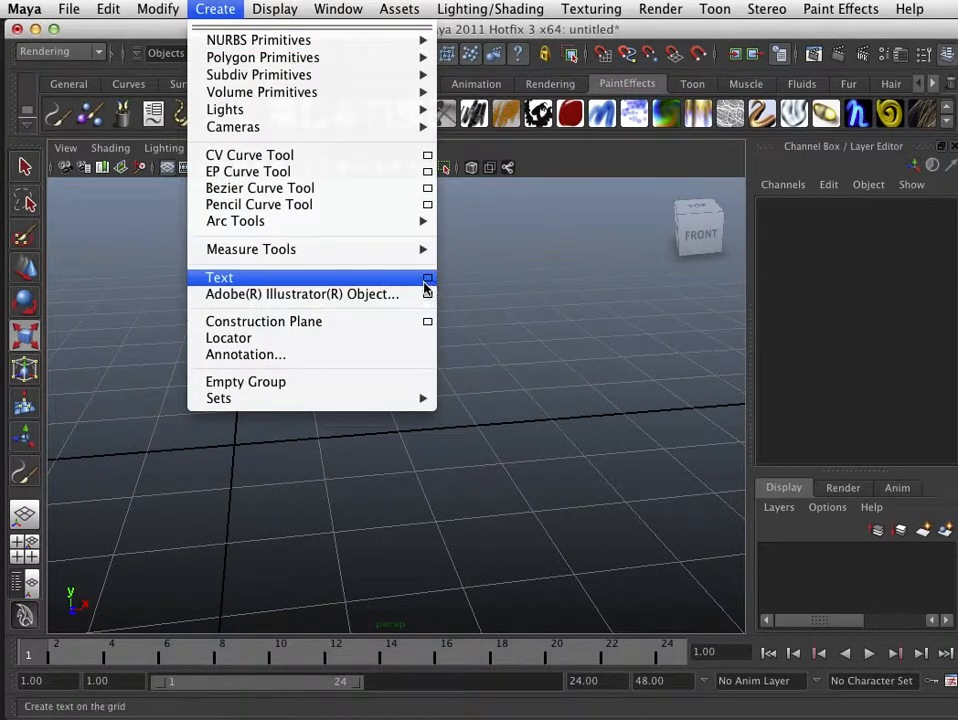
{"action": "left_click", "coordinate": [427, 283]}
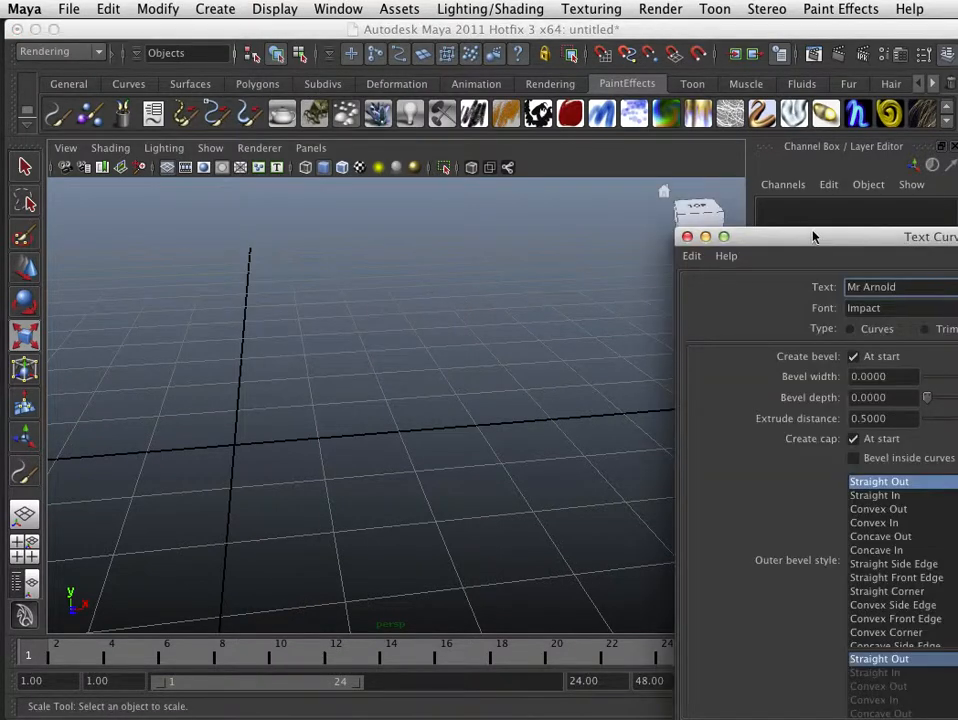
{"action": "left_click_drag", "start_coordinate": [813, 236], "coordinate": [331, 134]}
{"action": "left_click", "coordinate": [457, 226]}
{"action": "left_click", "coordinate": [490, 267]}
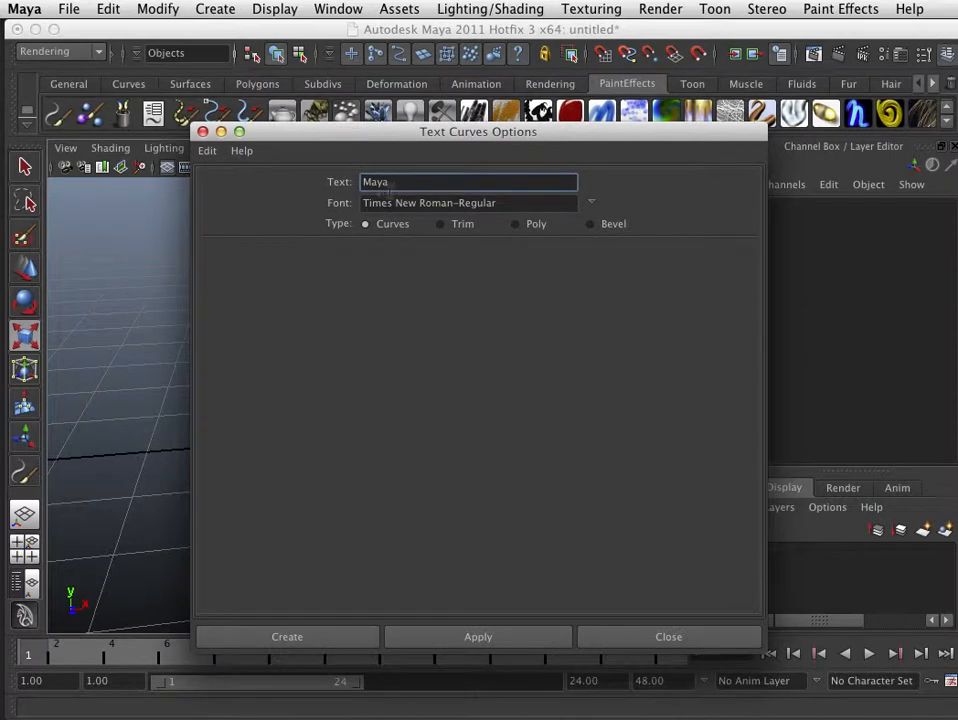
{"action": "left_click_drag", "start_coordinate": [400, 182], "coordinate": [321, 177]}
{"action": "type", "text": "Mr Arnold"}
Set the text's font to Impact and create it as curves
{"action": "left_click_drag", "start_coordinate": [543, 205], "coordinate": [343, 204]}
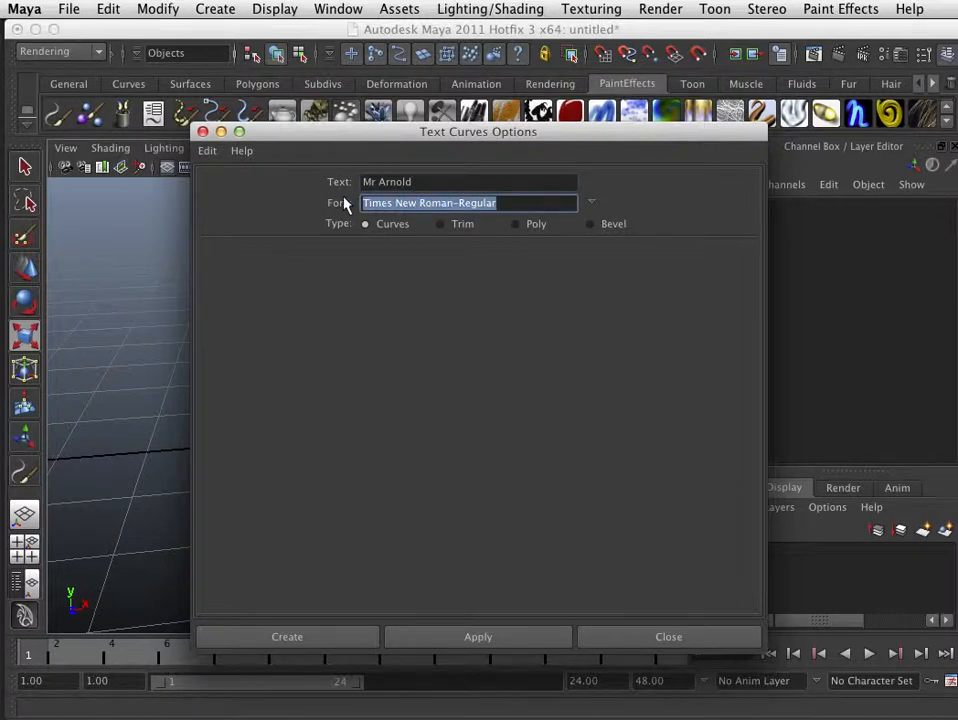
{"action": "left_click", "coordinate": [592, 202]}
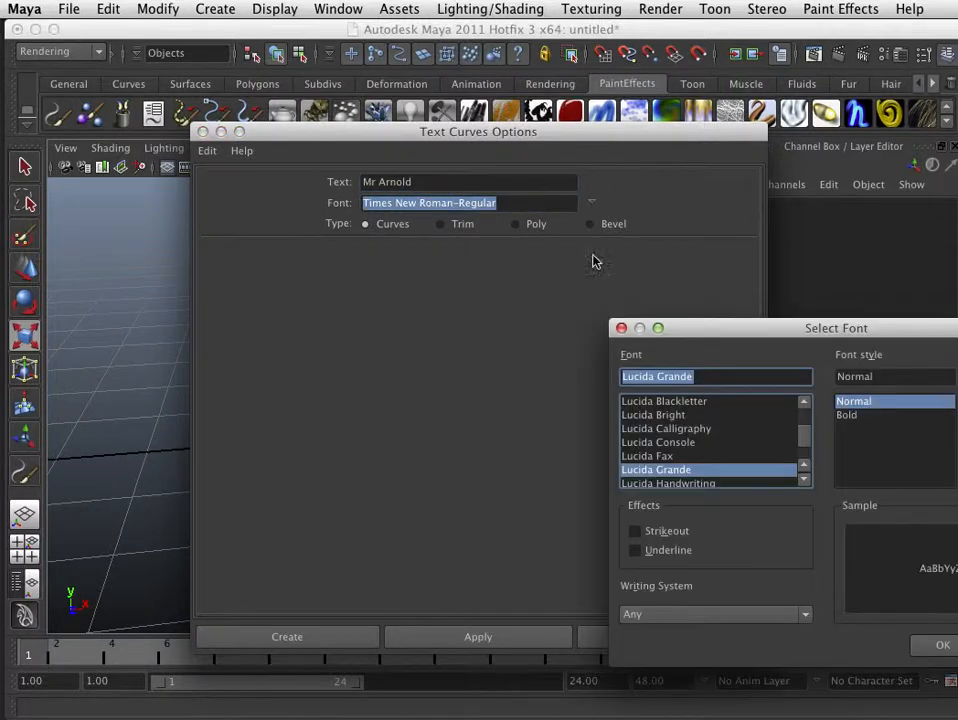
{"action": "scroll", "coordinate": [723, 420], "scroll_direction": "up", "scroll_amount": 10}
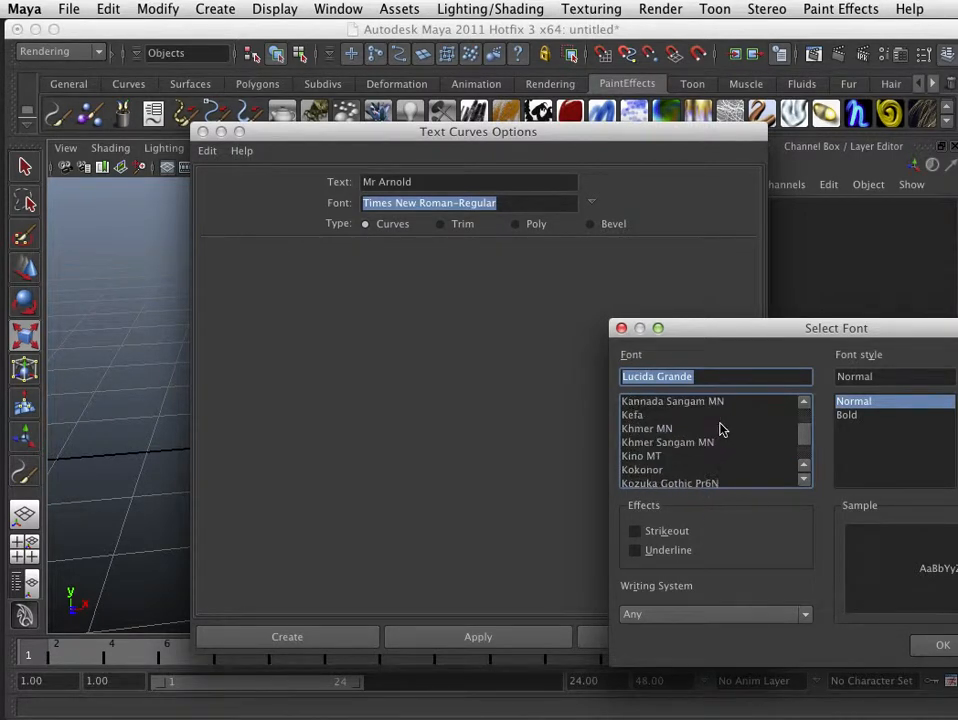
{"action": "scroll", "coordinate": [722, 430], "scroll_direction": "up", "scroll_amount": 2}
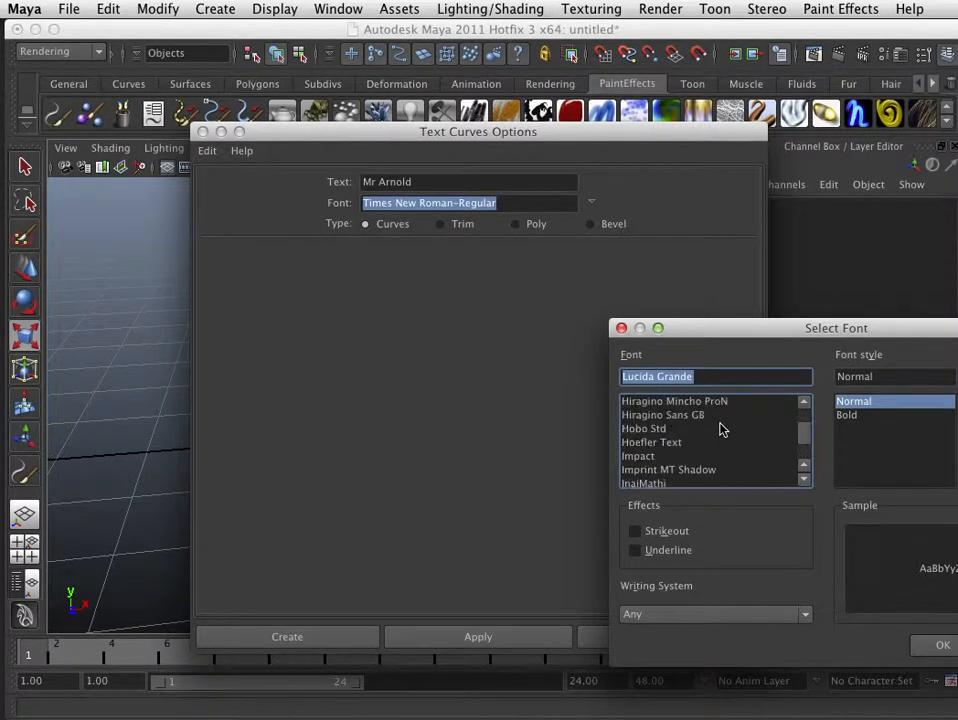
{"action": "left_click", "coordinate": [648, 459]}
{"action": "left_click_drag", "start_coordinate": [827, 331], "coordinate": [614, 205]}
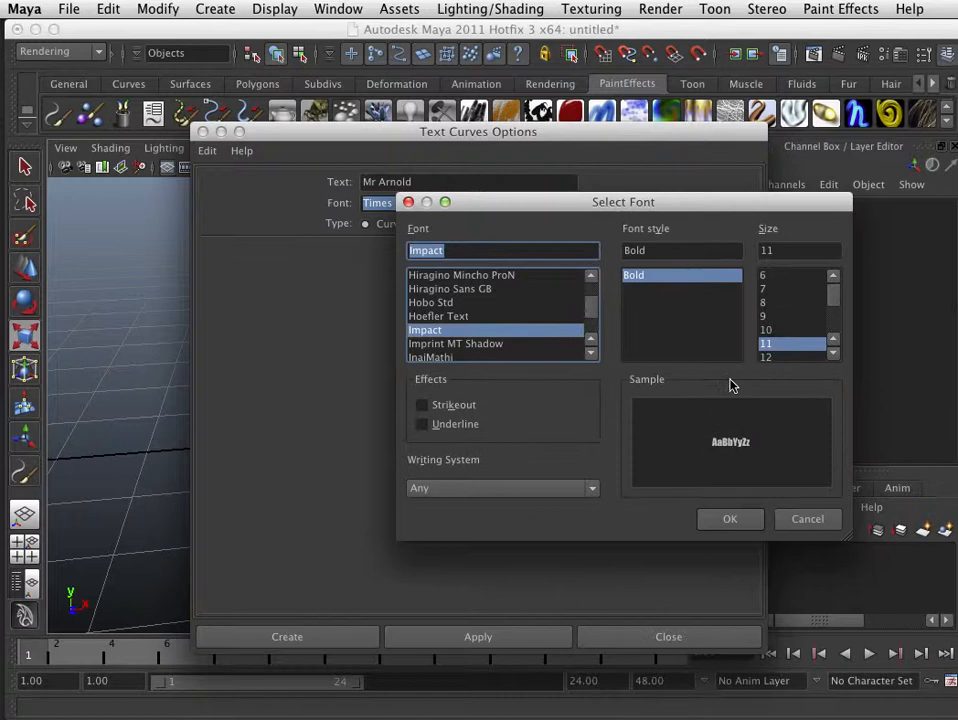
{"action": "left_click", "coordinate": [753, 519]}
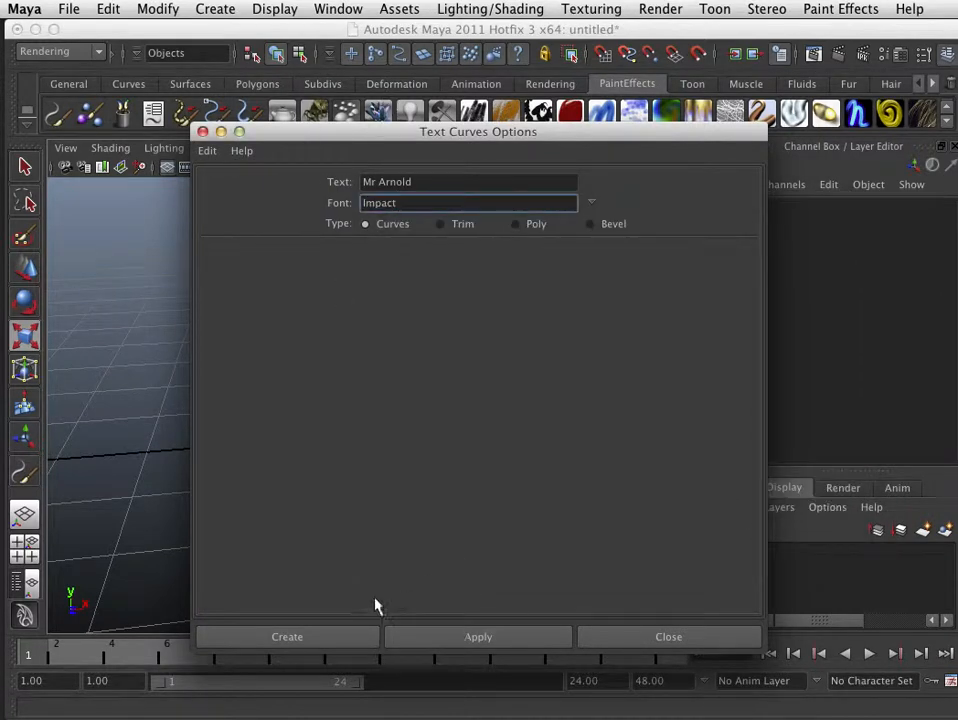
{"action": "left_click", "coordinate": [306, 636]}
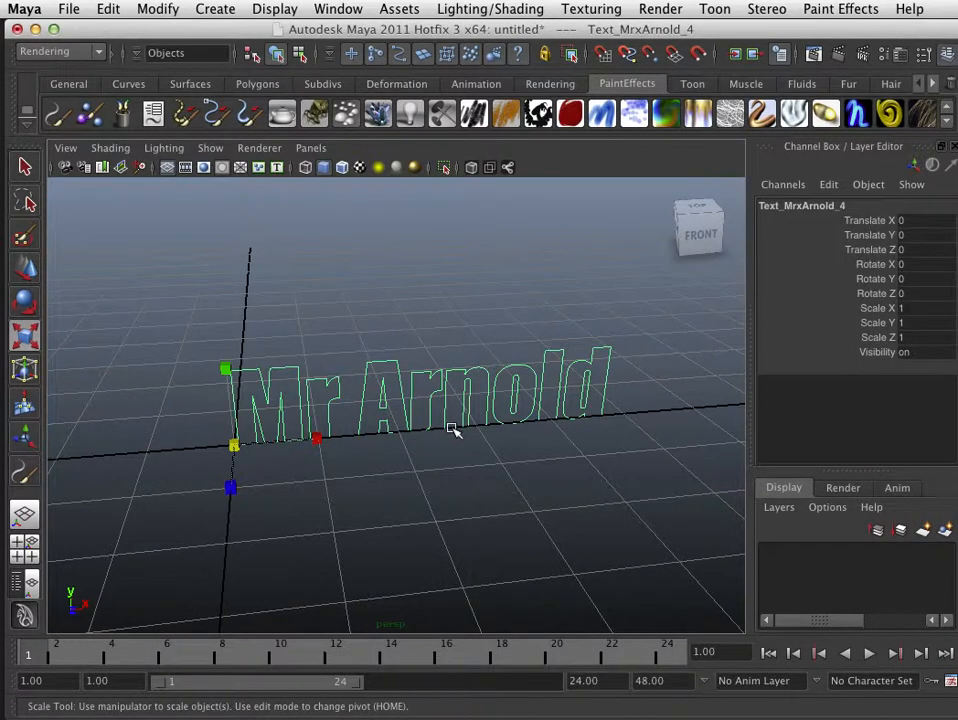
Render the current view of the text curves and close the render window
{"action": "left_click_drag", "start_coordinate": [452, 428], "coordinate": [425, 462], "text": "alt"}
{"action": "left_click", "coordinate": [837, 53]}
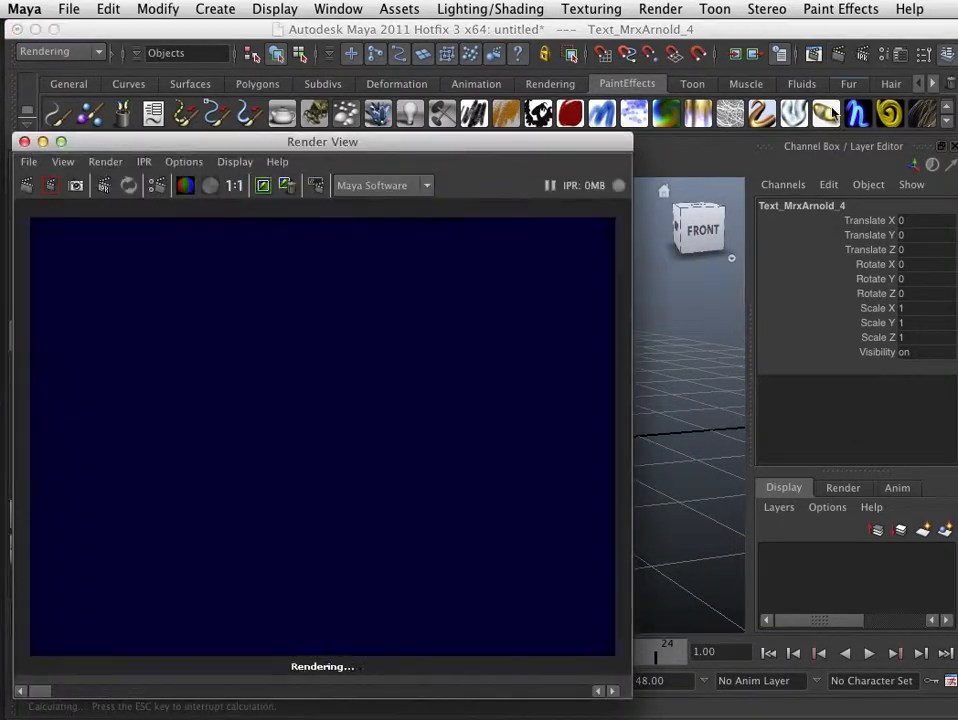
{"action": "left_click", "coordinate": [25, 141]}
Display the control vertices of the capital A and pick its two top corner points with the Move tool
{"action": "scroll", "coordinate": [367, 389], "scroll_direction": "up", "scroll_amount": 3}
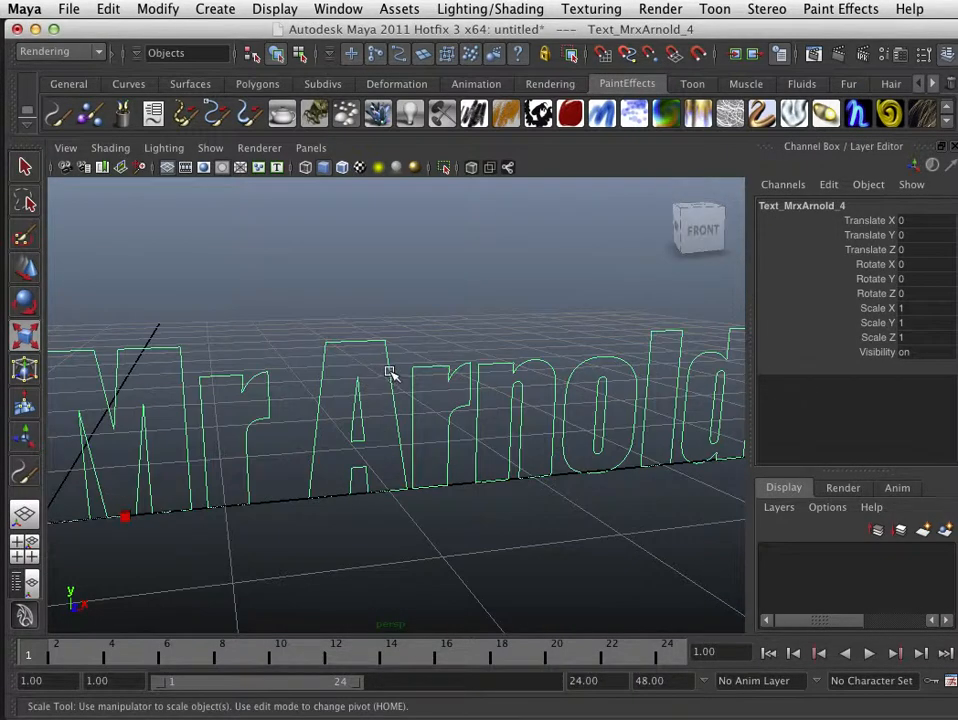
{"action": "right_click_drag", "start_coordinate": [390, 372], "coordinate": [340, 376]}
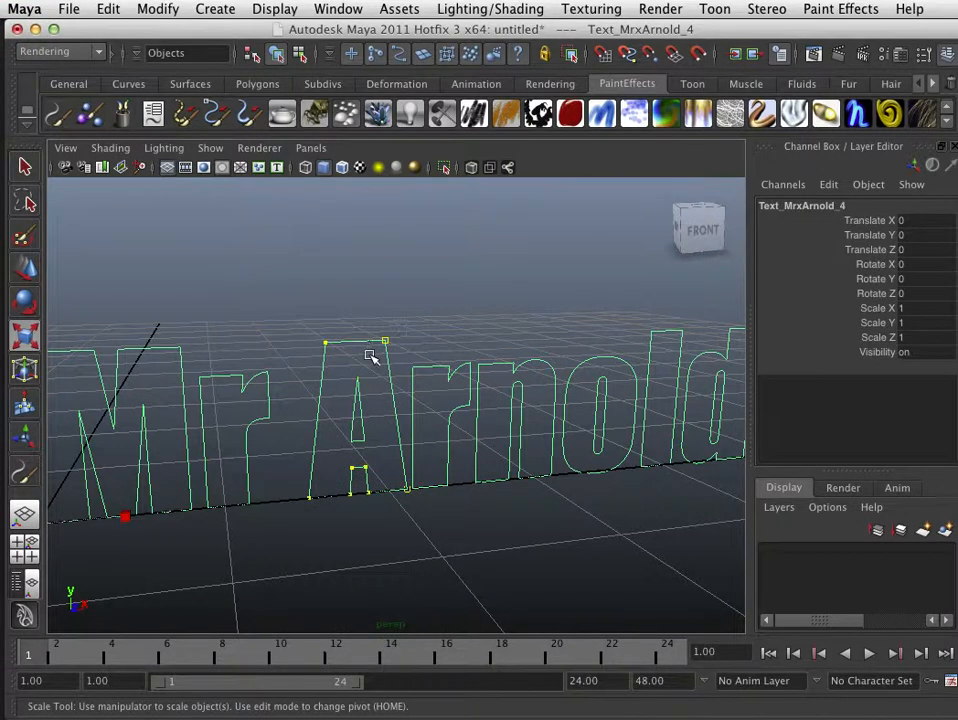
{"action": "left_click", "coordinate": [386, 342]}
{"action": "key", "text": "w"}
{"action": "mouse_move", "coordinate": [386, 340]}
{"action": "left_mouse_down"}
{"action": "mouse_move", "coordinate": [438, 310]}
{"action": "mouse_move", "coordinate": [390, 336]}
{"action": "left_mouse_up"}
{"action": "left_click", "coordinate": [340, 325]}
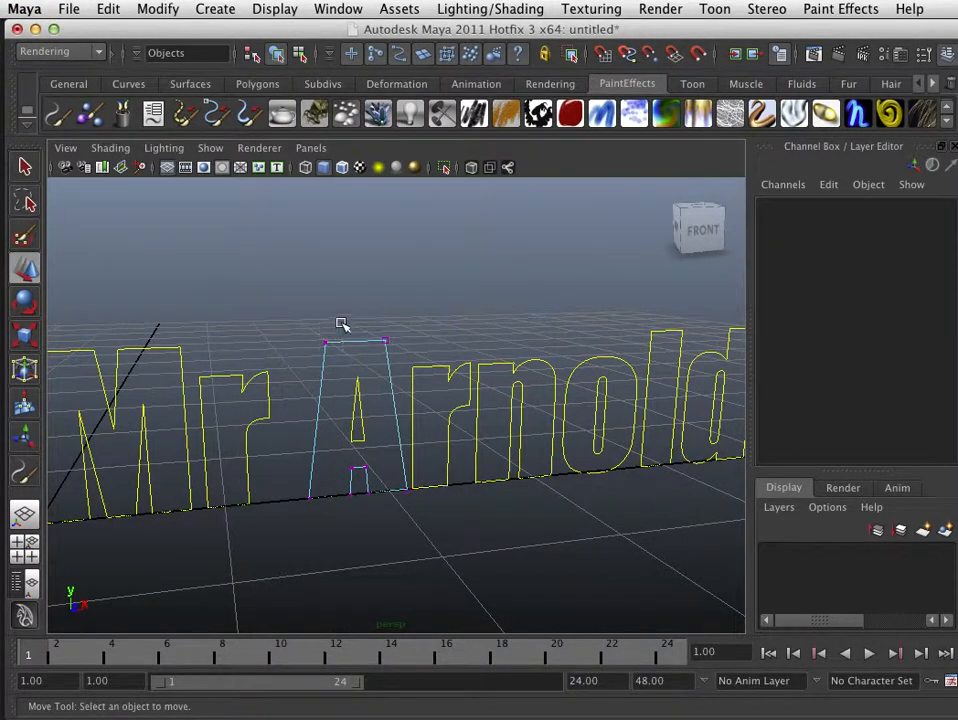
{"action": "left_click", "coordinate": [323, 343]}
{"action": "mouse_move", "coordinate": [323, 343]}
{"action": "left_mouse_down"}
{"action": "mouse_move", "coordinate": [286, 344]}
{"action": "mouse_move", "coordinate": [328, 344]}
{"action": "left_mouse_up"}
{"action": "left_click", "coordinate": [451, 325]}
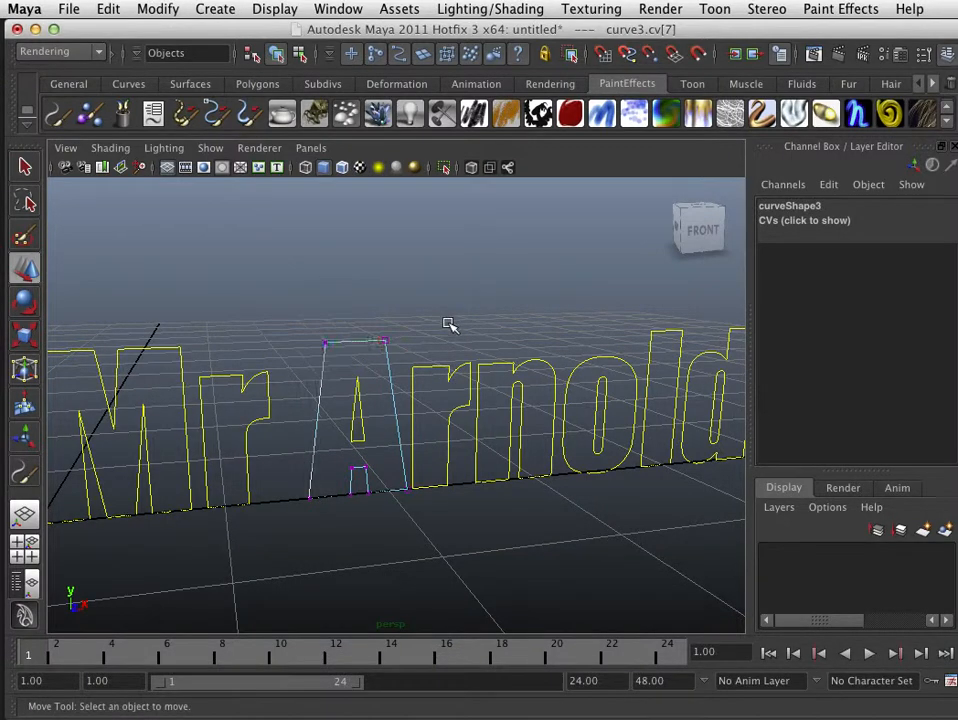
Return the capital A to object mode, select its outline with the adjacent r, and clear the selection
{"action": "scroll", "coordinate": [451, 338], "scroll_direction": "down", "scroll_amount": 3}
{"action": "right_click_drag", "start_coordinate": [393, 379], "coordinate": [455, 358]}
{"action": "left_click", "coordinate": [343, 380]}
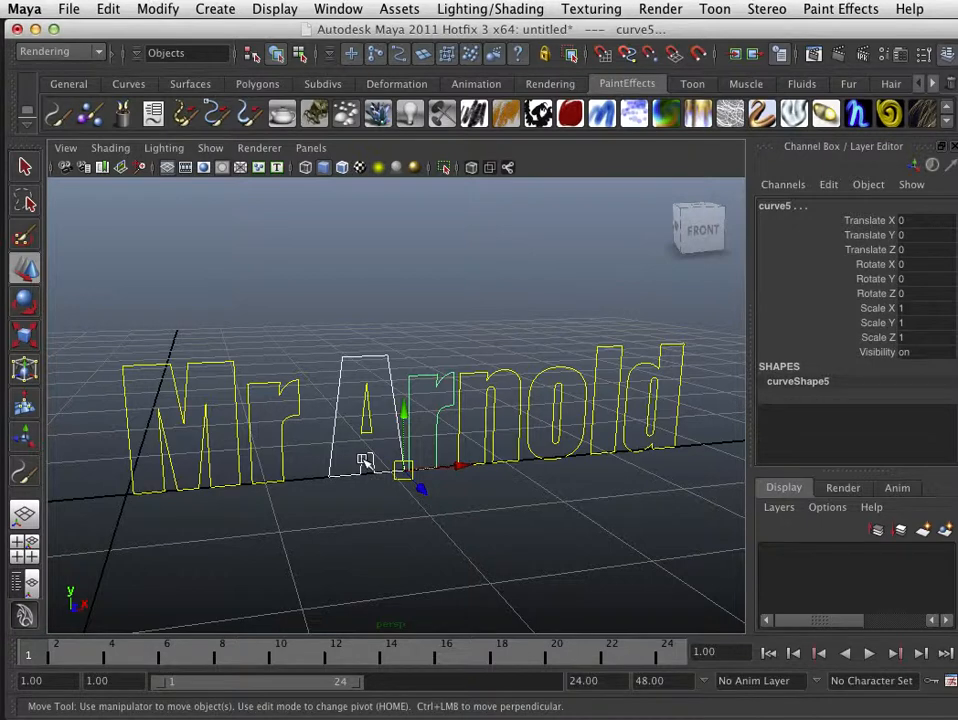
{"action": "left_click", "coordinate": [481, 509]}
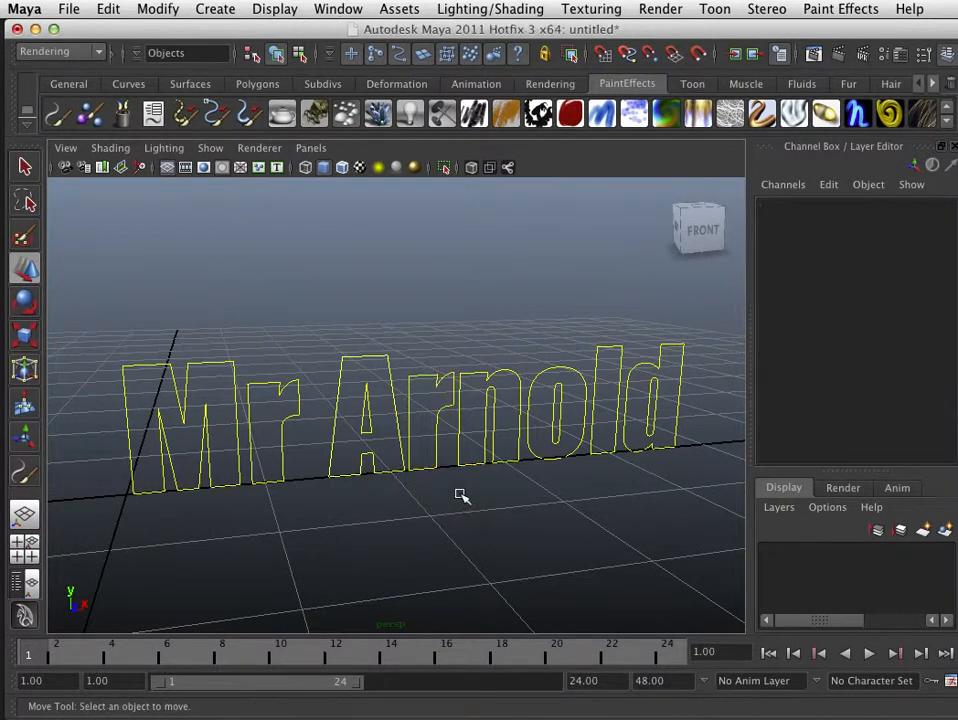
{"action": "mouse_move", "coordinate": [421, 482]}
{"action": "left_mouse_down", "text": "alt"}
{"action": "mouse_move", "coordinate": [462, 488]}
{"action": "mouse_move", "coordinate": [417, 487]}
{"action": "left_mouse_up", "text": "alt"}
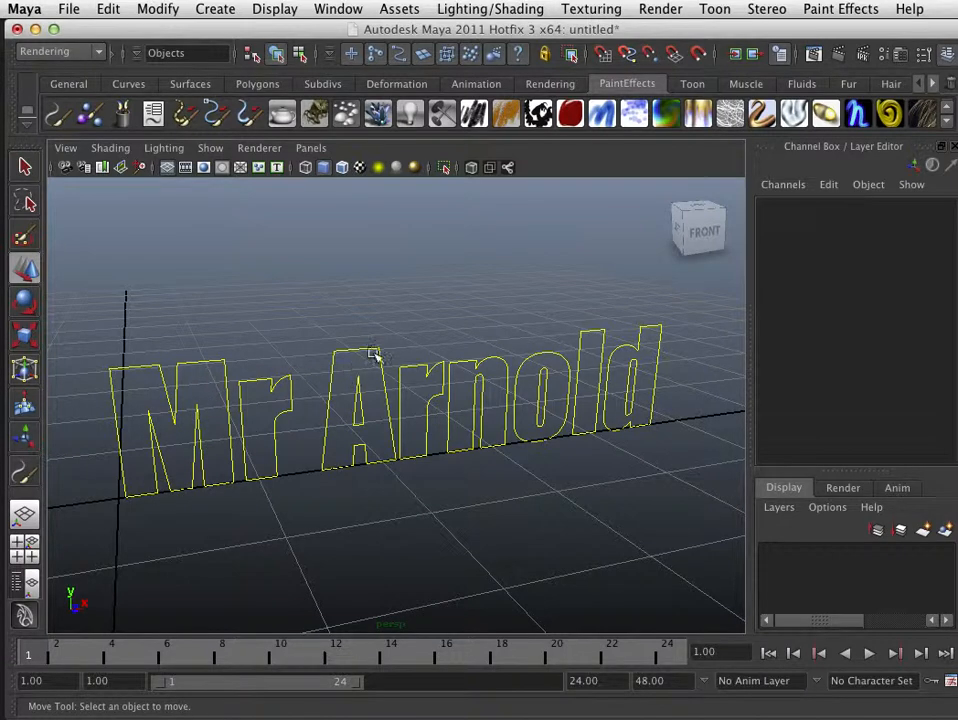
{"action": "scroll", "coordinate": [432, 328], "scroll_direction": "down", "scroll_amount": 2}
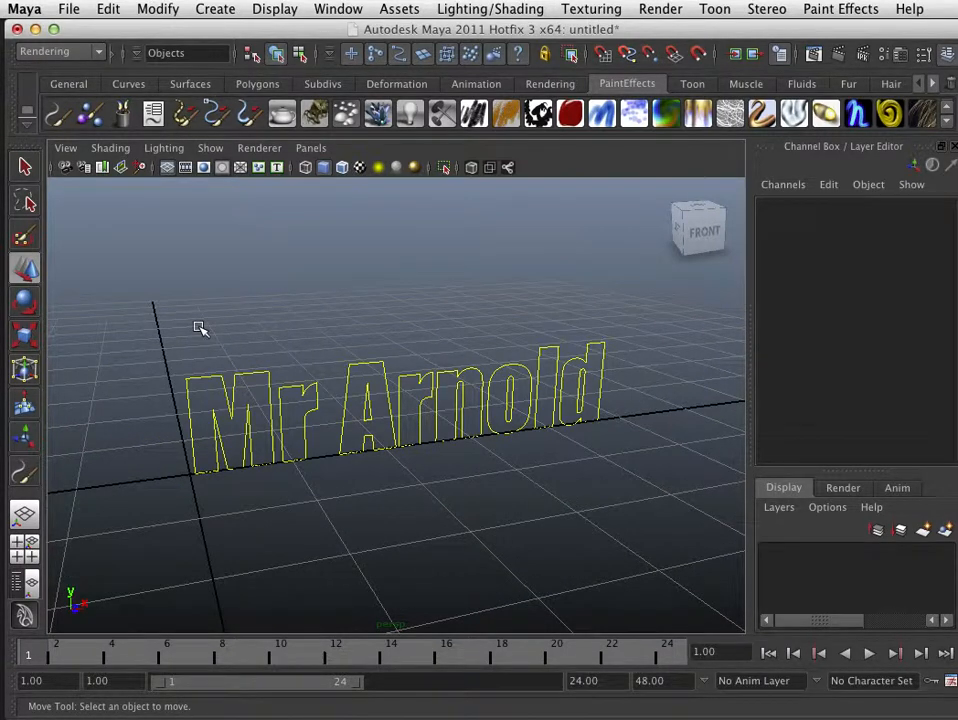
{"action": "left_click", "coordinate": [80, 86]}
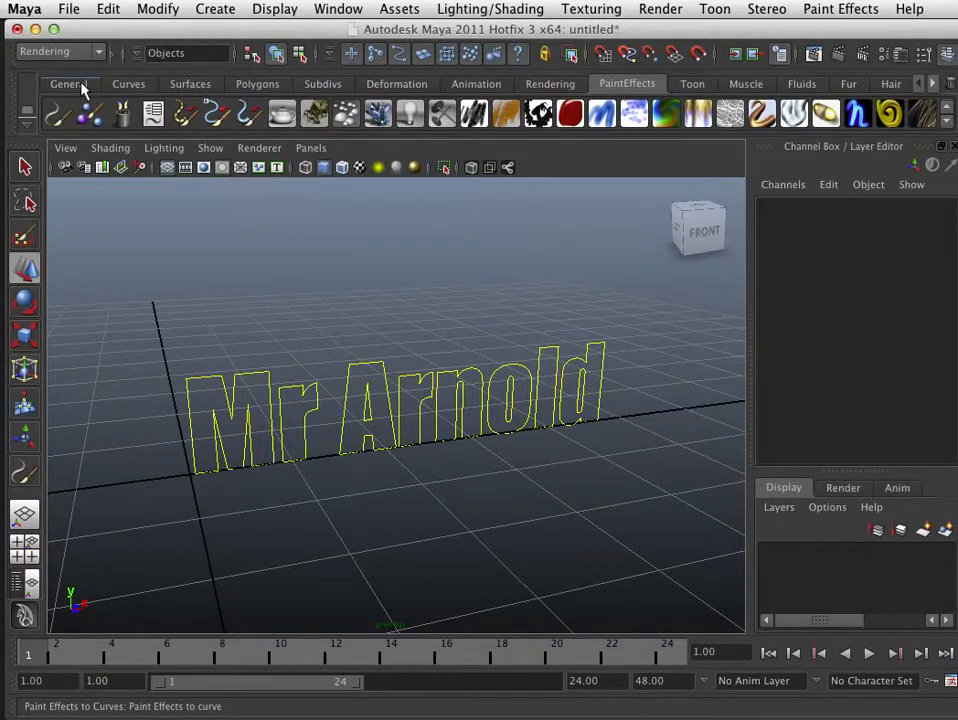
{"action": "left_click", "coordinate": [623, 88]}
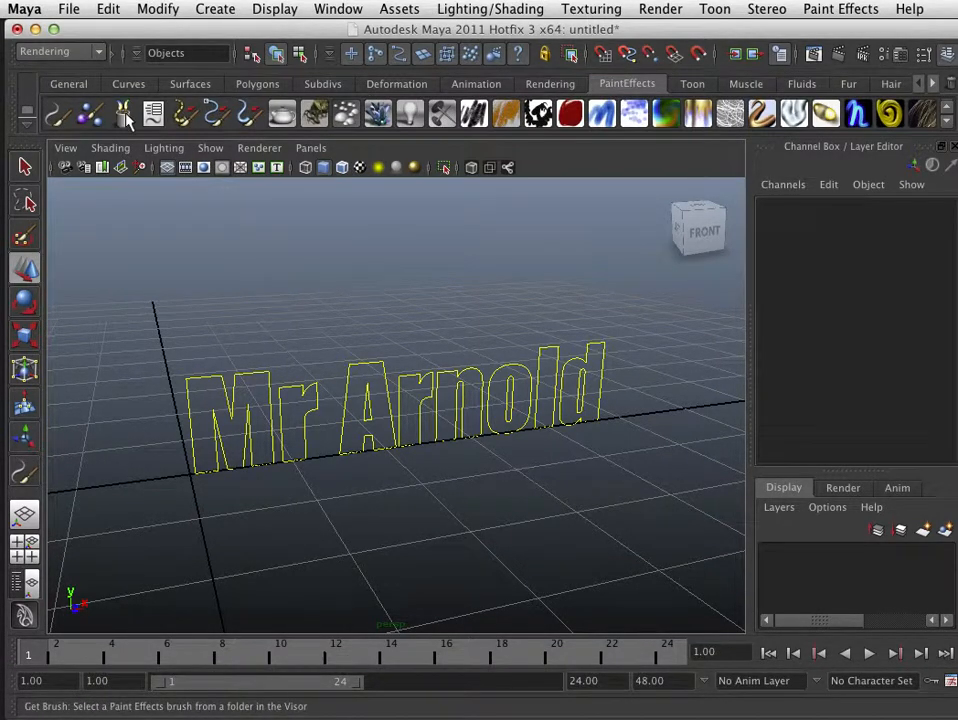
{"action": "left_click", "coordinate": [98, 53]}
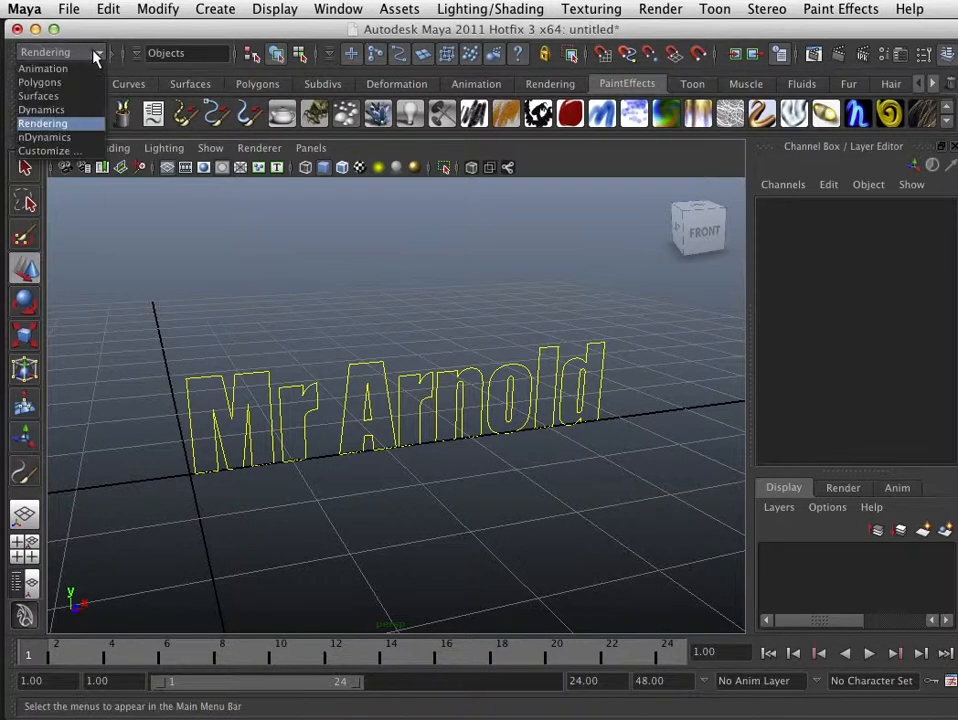
{"action": "left_click", "coordinate": [48, 110]}
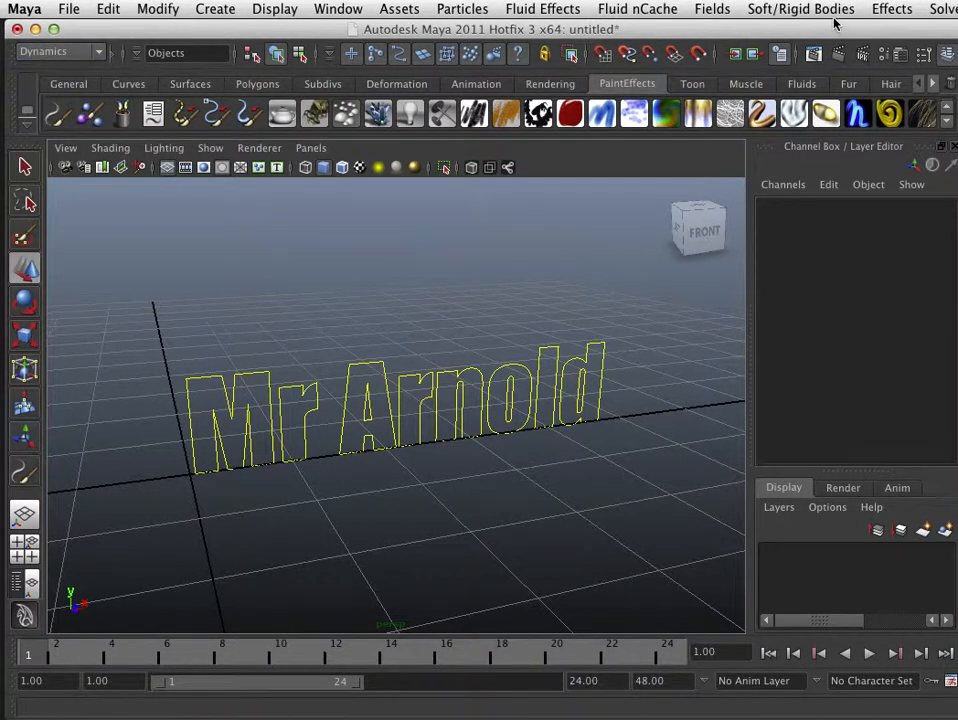
{"action": "left_click", "coordinate": [62, 52]}
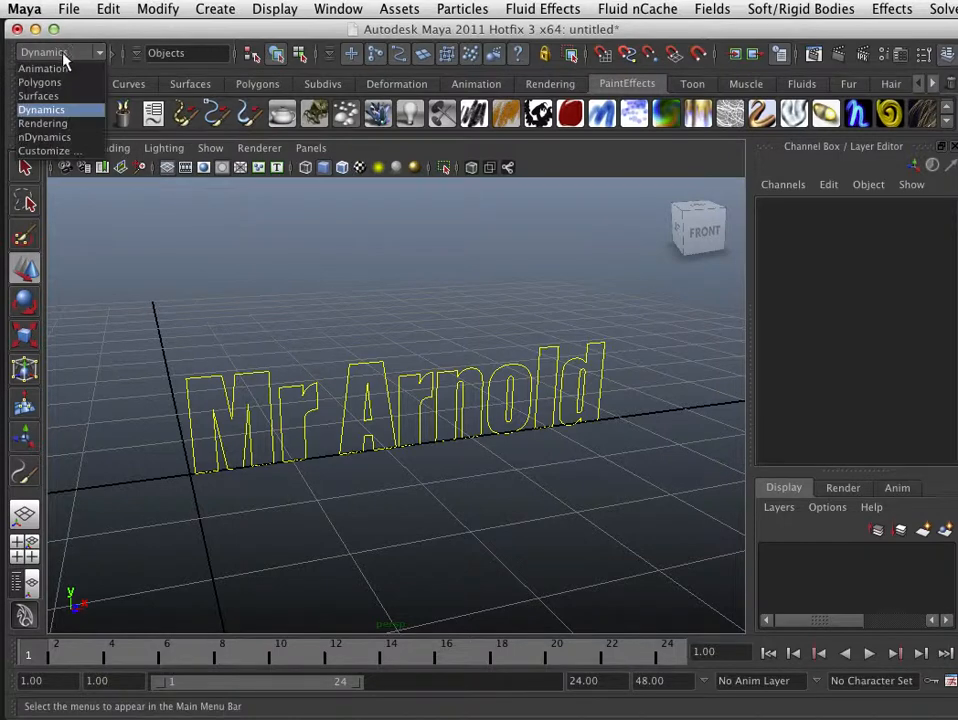
{"action": "left_click", "coordinate": [40, 121]}
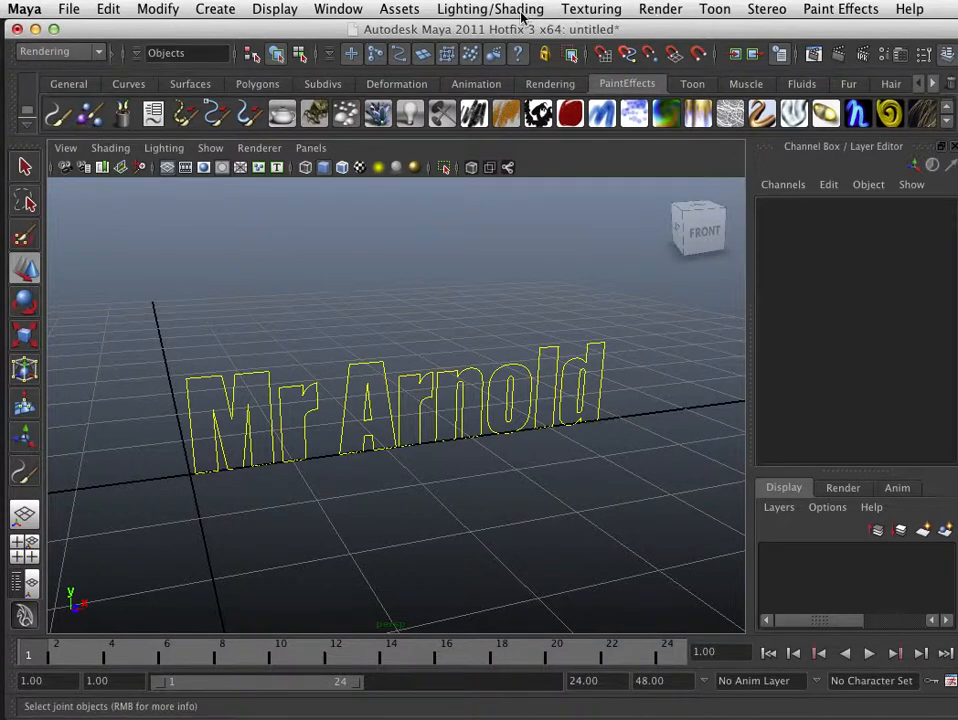
Detach the Paint Effects commands as a floating window beside the viewport
{"action": "left_click", "coordinate": [839, 10]}
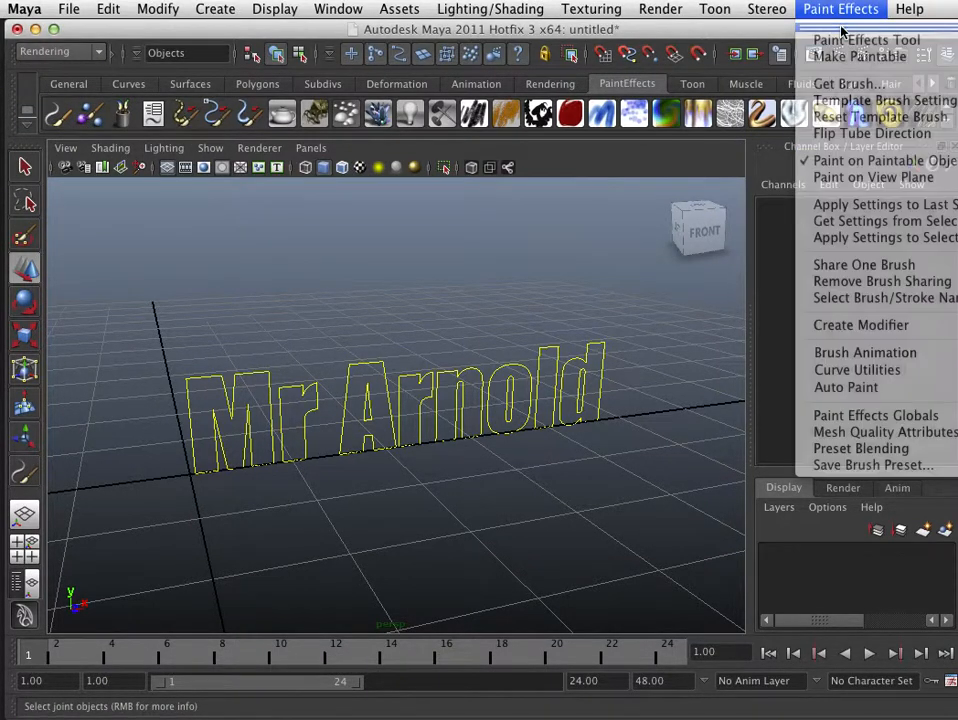
{"action": "left_click", "coordinate": [840, 27]}
{"action": "mouse_move", "coordinate": [892, 20]}
{"action": "left_mouse_down"}
{"action": "mouse_move", "coordinate": [750, 44]}
{"action": "mouse_move", "coordinate": [781, 29]}
{"action": "left_mouse_up"}
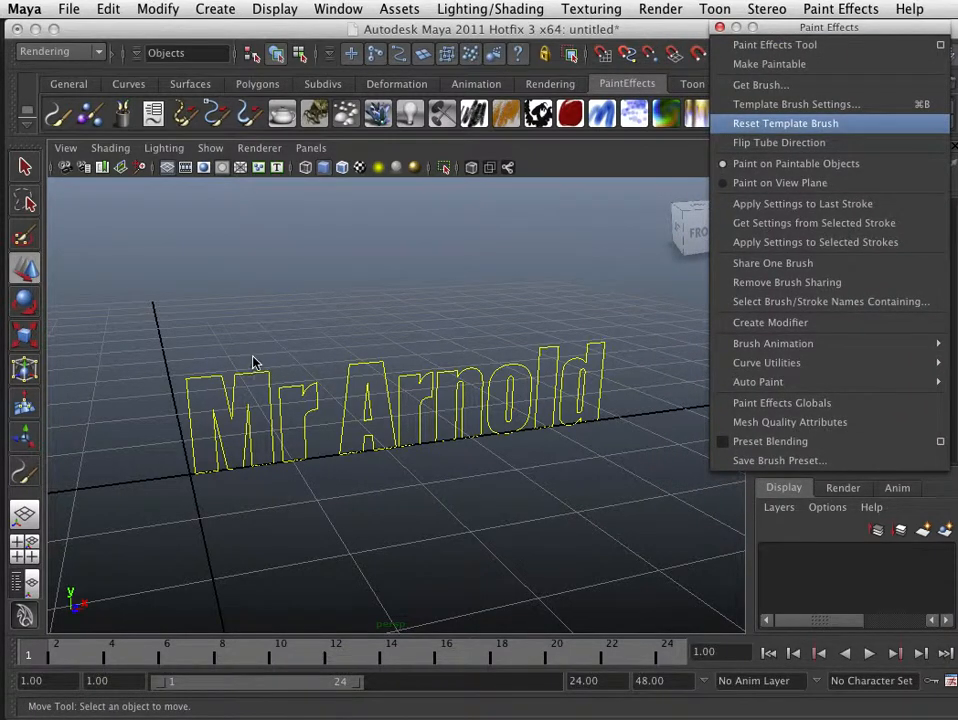
Load the neonOrange brush from the glows folder of the Paint Effects brushes and minimize the Visor
{"action": "left_click", "coordinate": [125, 116]}
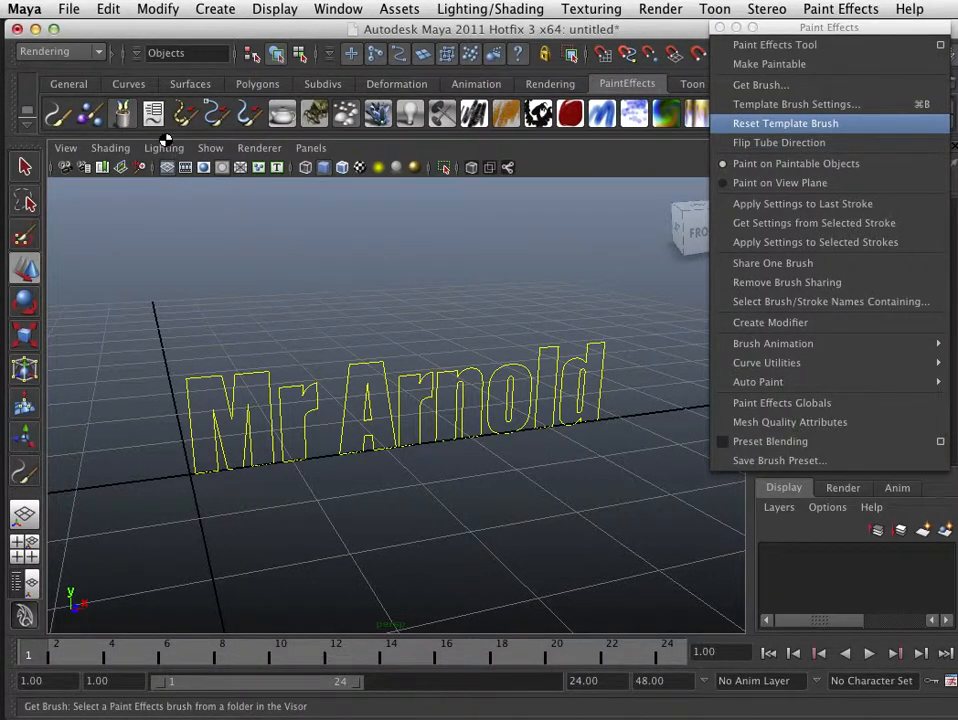
{"action": "scroll", "coordinate": [214, 292], "scroll_direction": "down", "scroll_amount": 3}
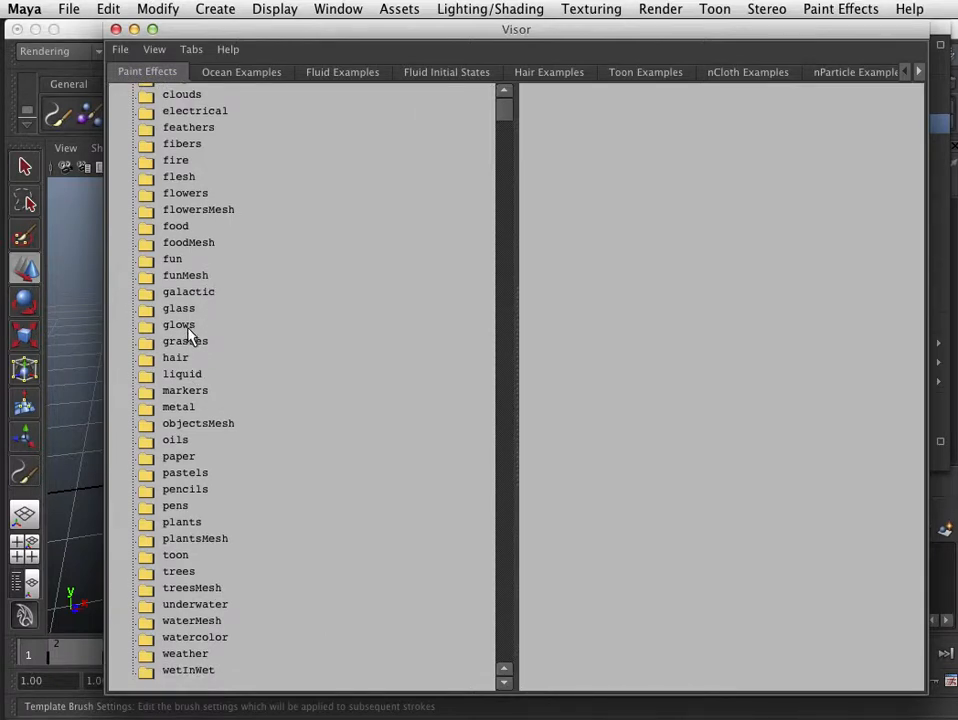
{"action": "left_click", "coordinate": [180, 325]}
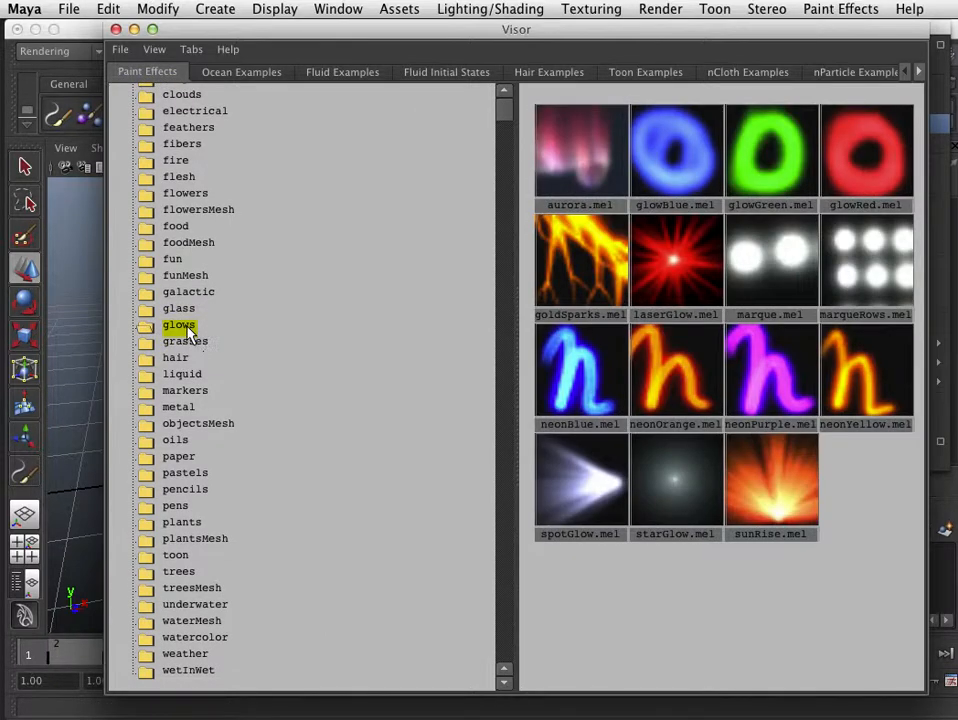
{"action": "left_click", "coordinate": [590, 410]}
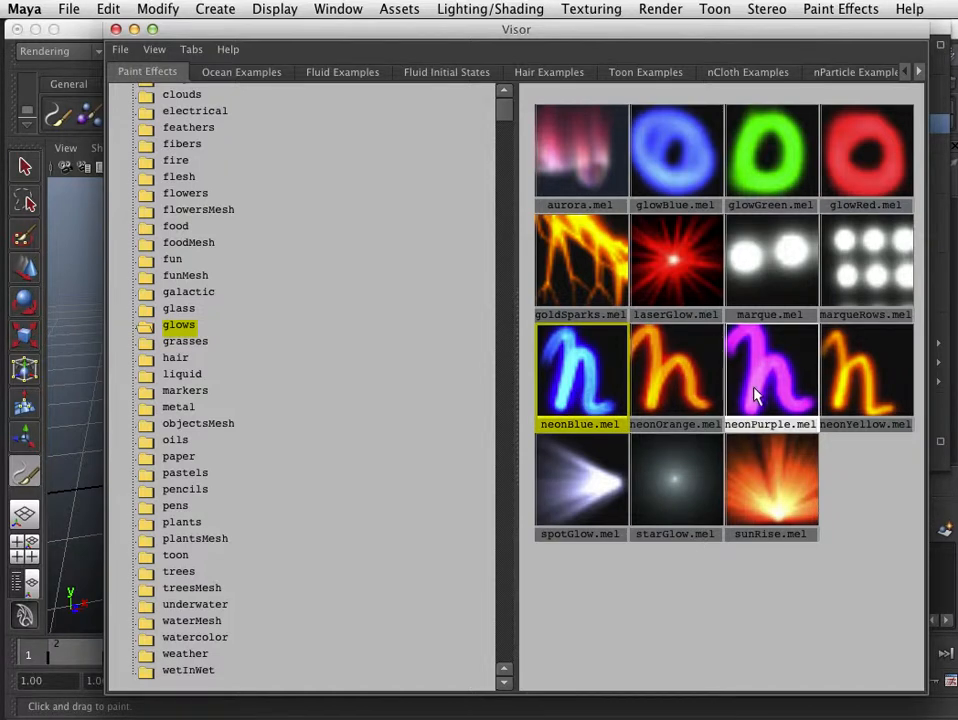
{"action": "left_click", "coordinate": [692, 393]}
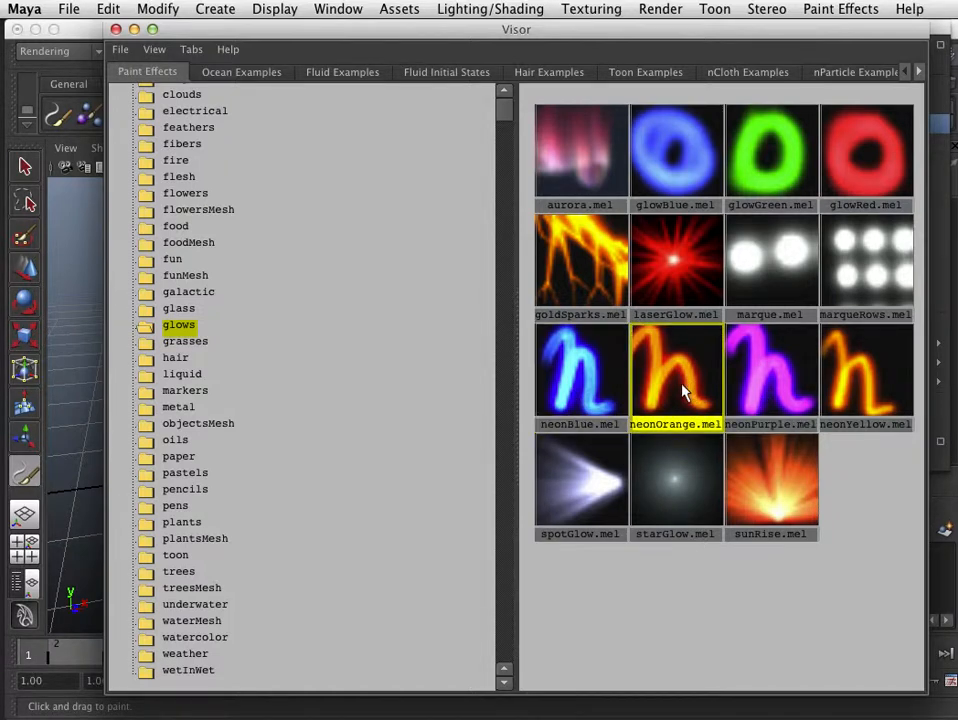
{"action": "left_click", "coordinate": [134, 30]}
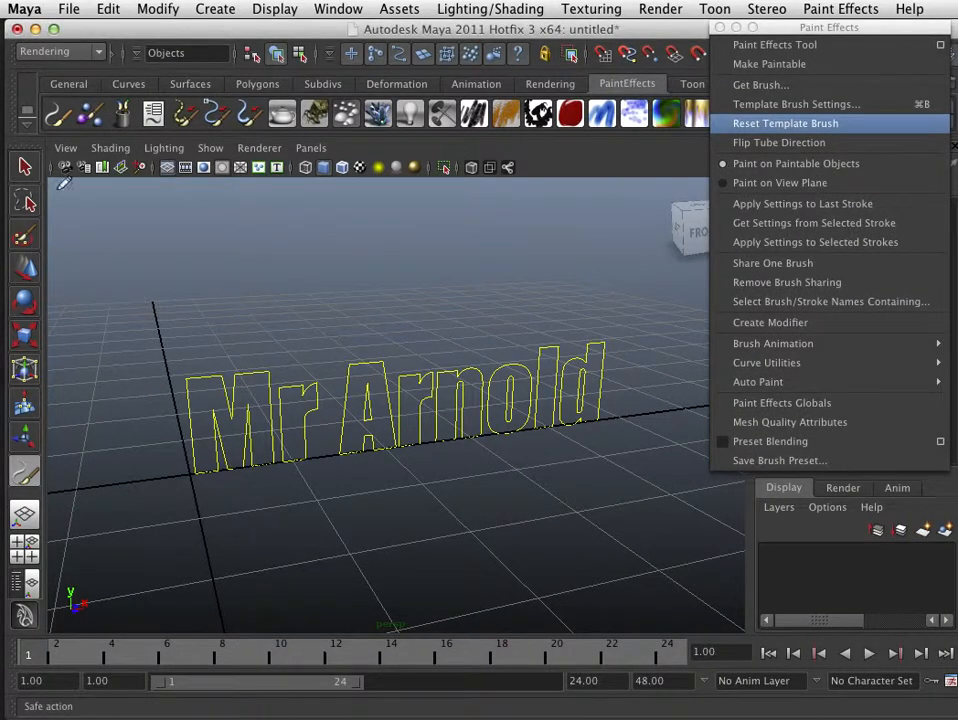
Select all the text curves and reload the neonOrange brush from the glows folder, putting the Visor away
{"action": "left_click", "coordinate": [25, 166]}
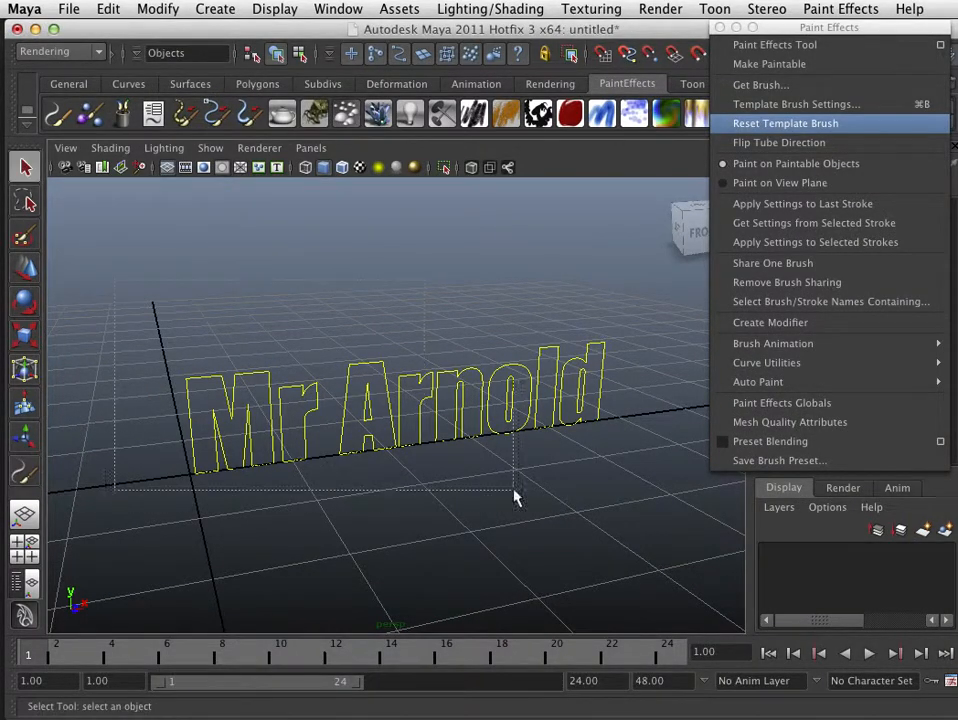
{"action": "left_click", "coordinate": [492, 380]}
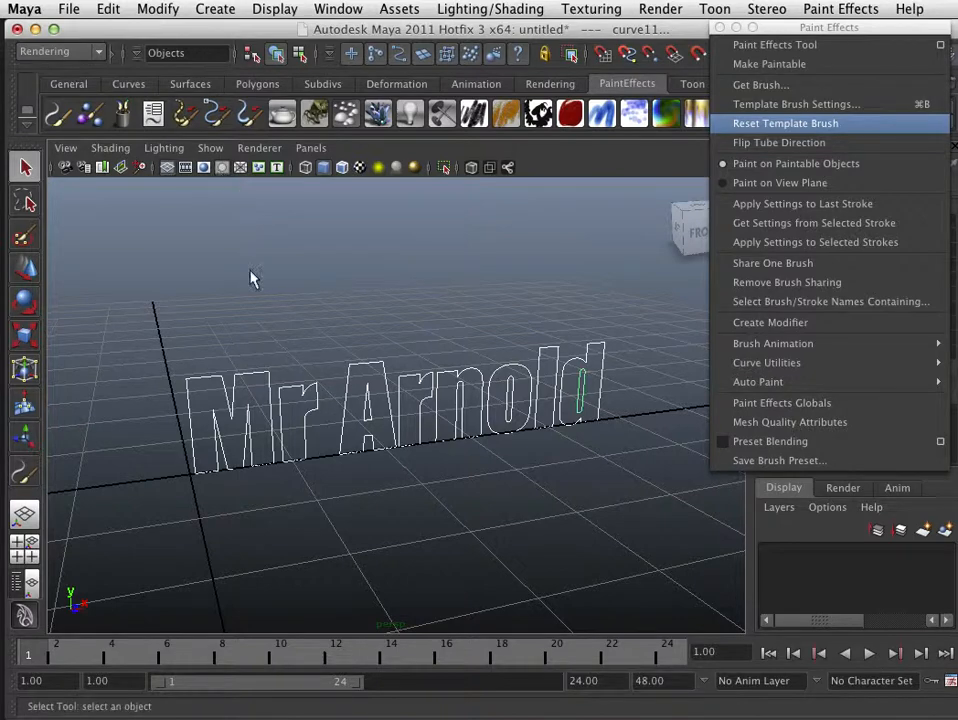
{"action": "left_click", "coordinate": [90, 110]}
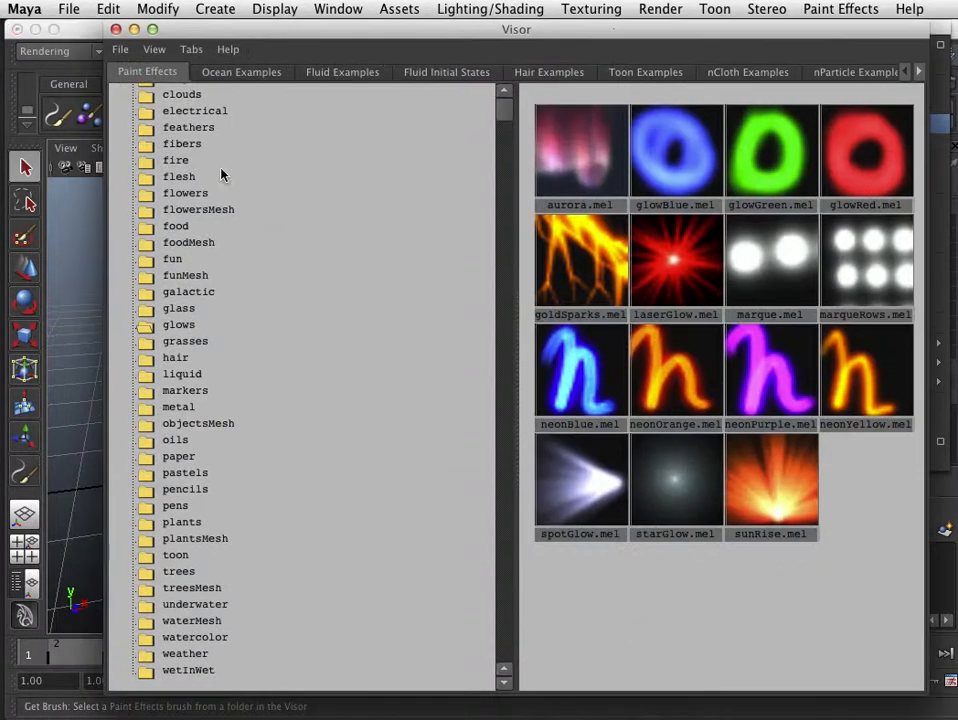
{"action": "left_click", "coordinate": [675, 380]}
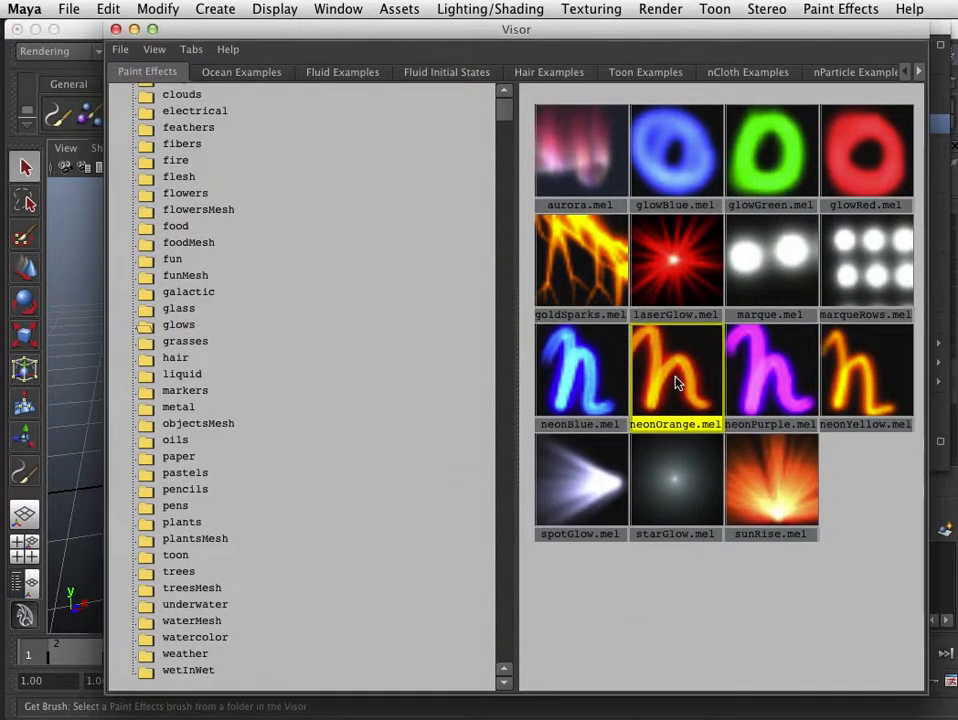
{"action": "left_click", "coordinate": [135, 30]}
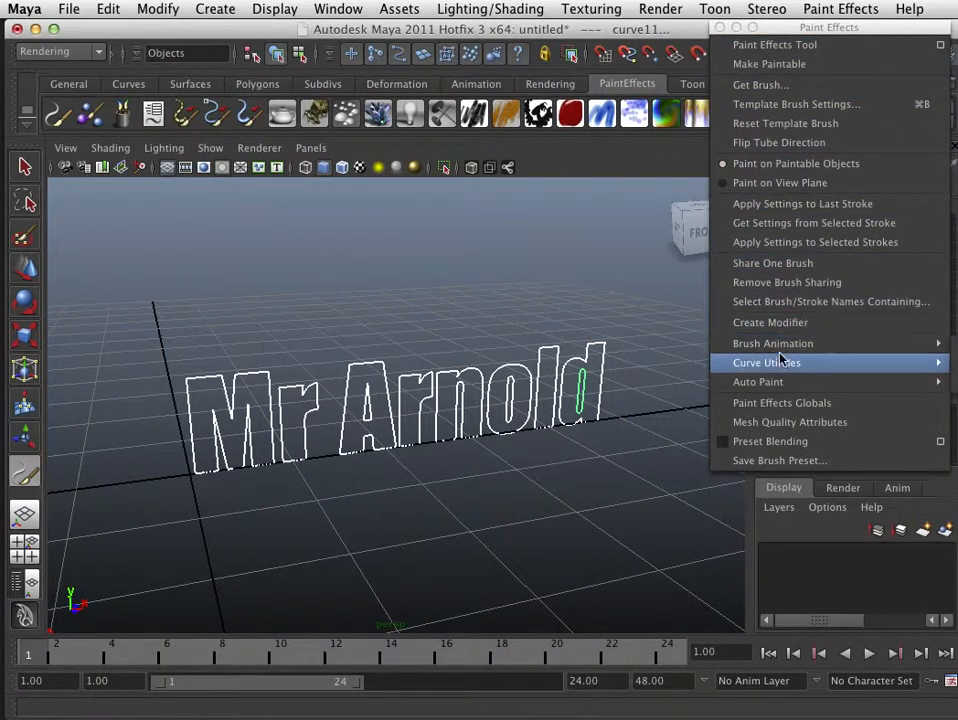
Attach the neonOrange brush to the selected text curves and move the Paint Effects window clear of the viewport
{"action": "left_click_drag", "start_coordinate": [788, 27], "coordinate": [517, 35]}
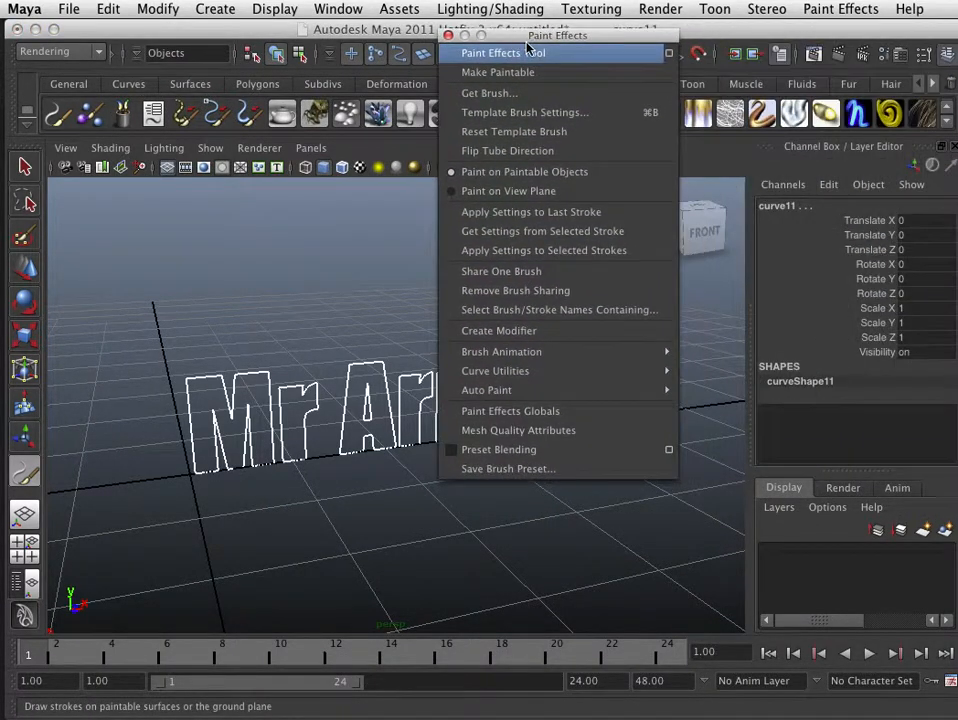
{"action": "mouse_move", "coordinate": [518, 358]}
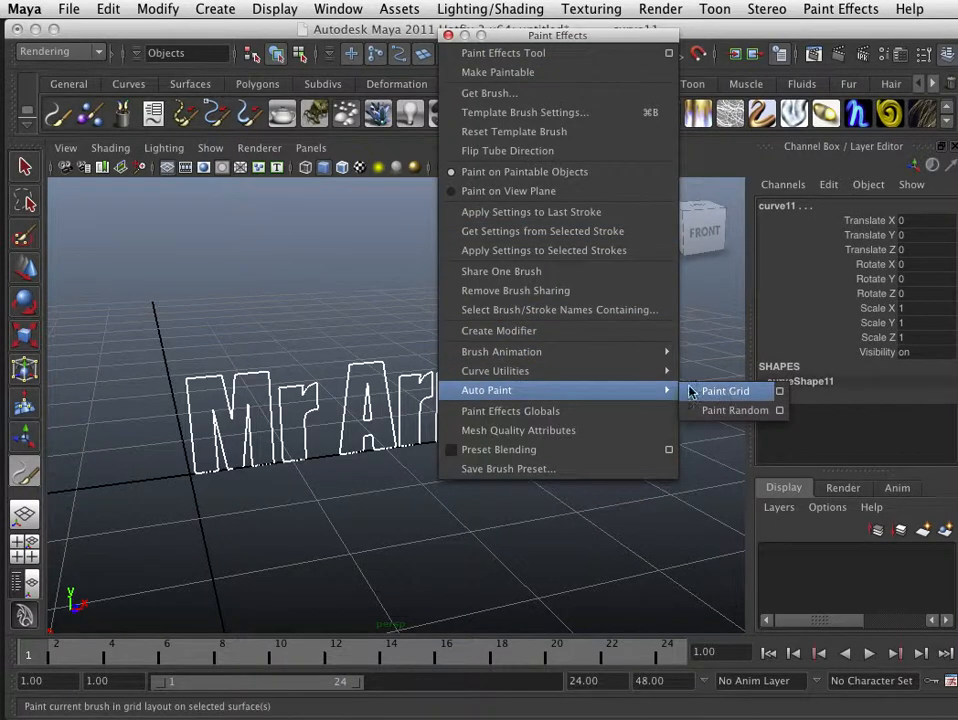
{"action": "mouse_move", "coordinate": [632, 378]}
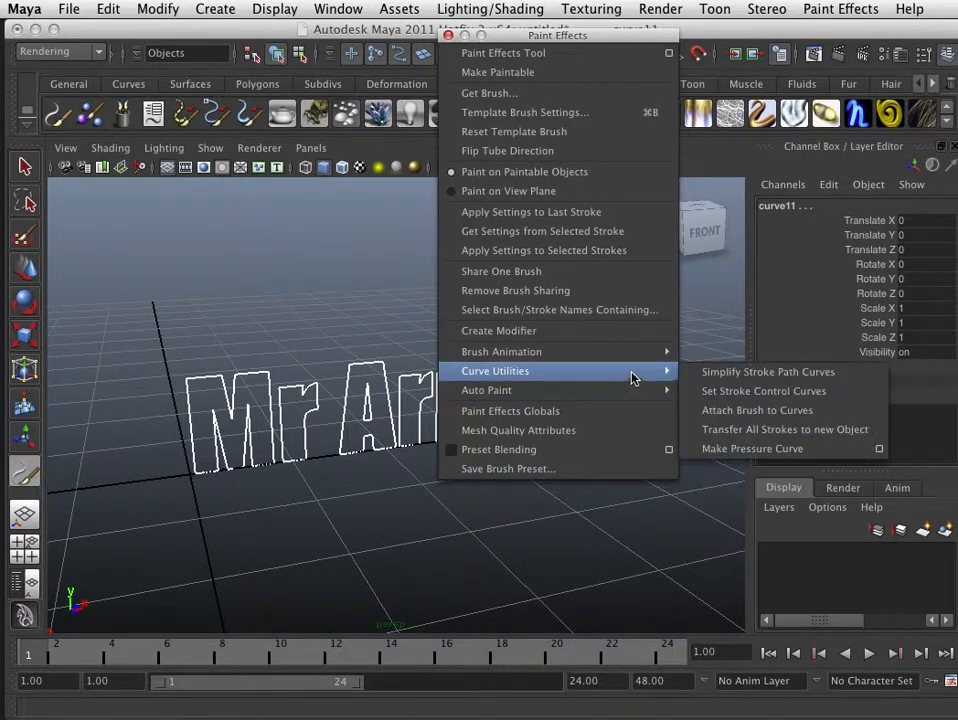
{"action": "left_click", "coordinate": [769, 419]}
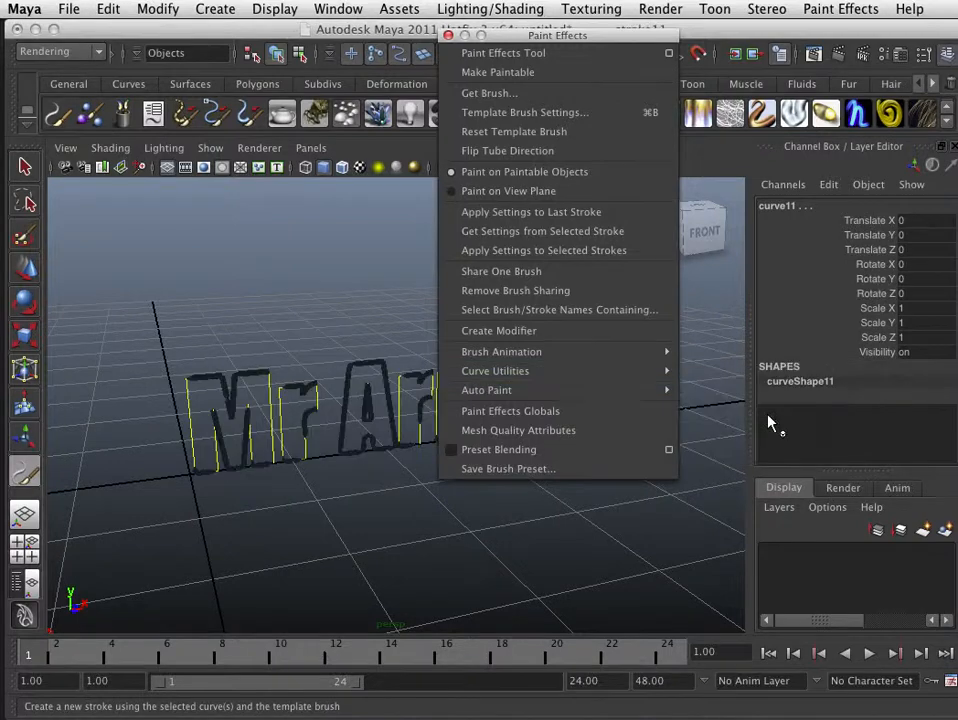
{"action": "left_click_drag", "start_coordinate": [519, 47], "coordinate": [924, 342]}
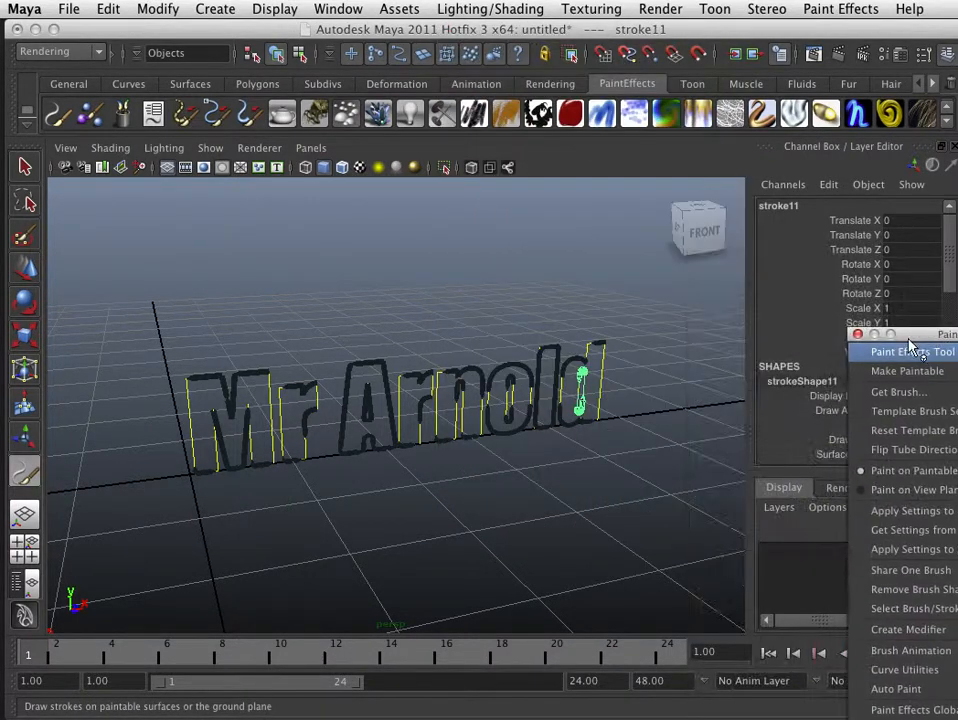
Render the current frame of the neon text from an angled view, and close the Render View and Paint Effects windows
{"action": "scroll", "coordinate": [511, 393], "scroll_direction": "up", "scroll_amount": 5}
{"action": "scroll", "coordinate": [512, 393], "scroll_direction": "down", "scroll_amount": 2}
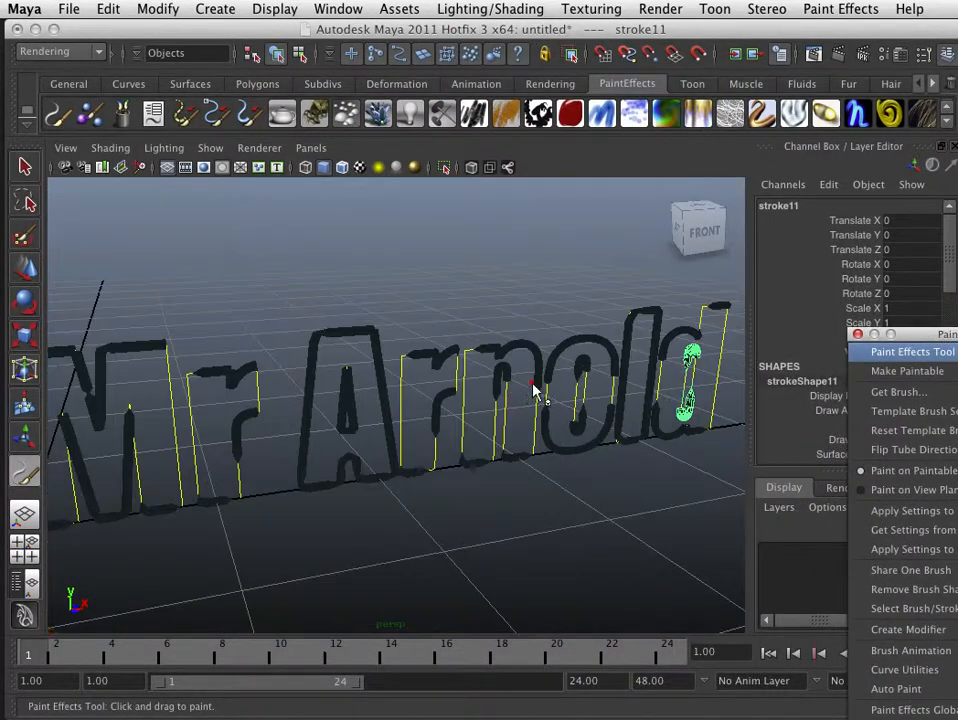
{"action": "mouse_move", "coordinate": [535, 391]}
{"action": "left_mouse_down", "text": "alt"}
{"action": "mouse_move", "coordinate": [410, 377]}
{"action": "mouse_move", "coordinate": [611, 388]}
{"action": "mouse_move", "coordinate": [636, 376]}
{"action": "mouse_move", "coordinate": [664, 297]}
{"action": "left_mouse_up", "text": "alt"}
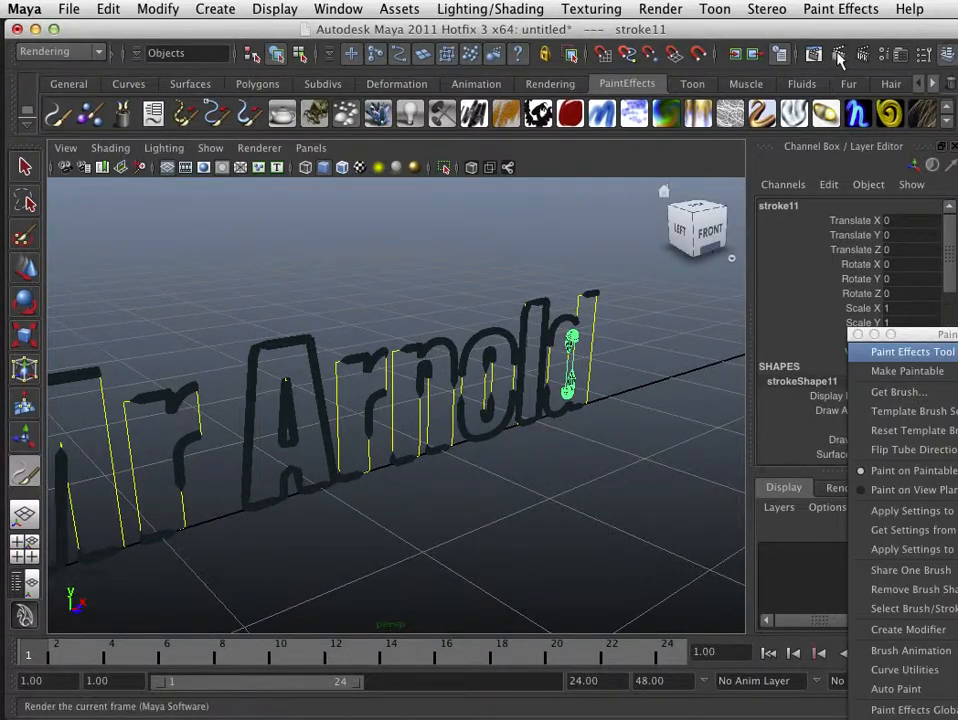
{"action": "left_click", "coordinate": [625, 53]}
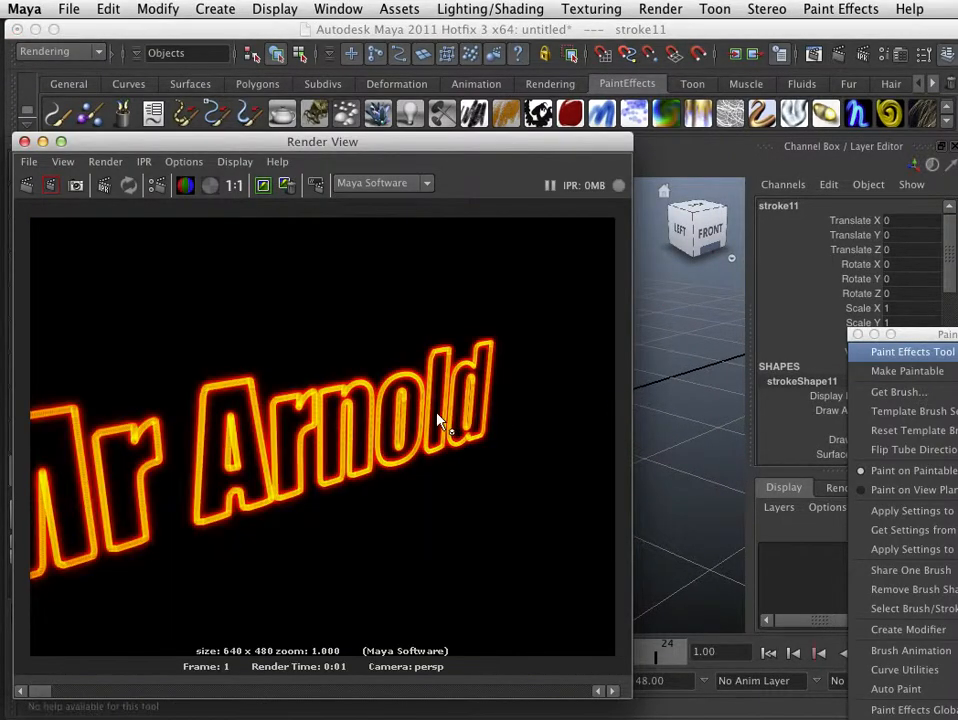
{"action": "scroll", "coordinate": [436, 425], "scroll_direction": "down", "scroll_amount": 3}
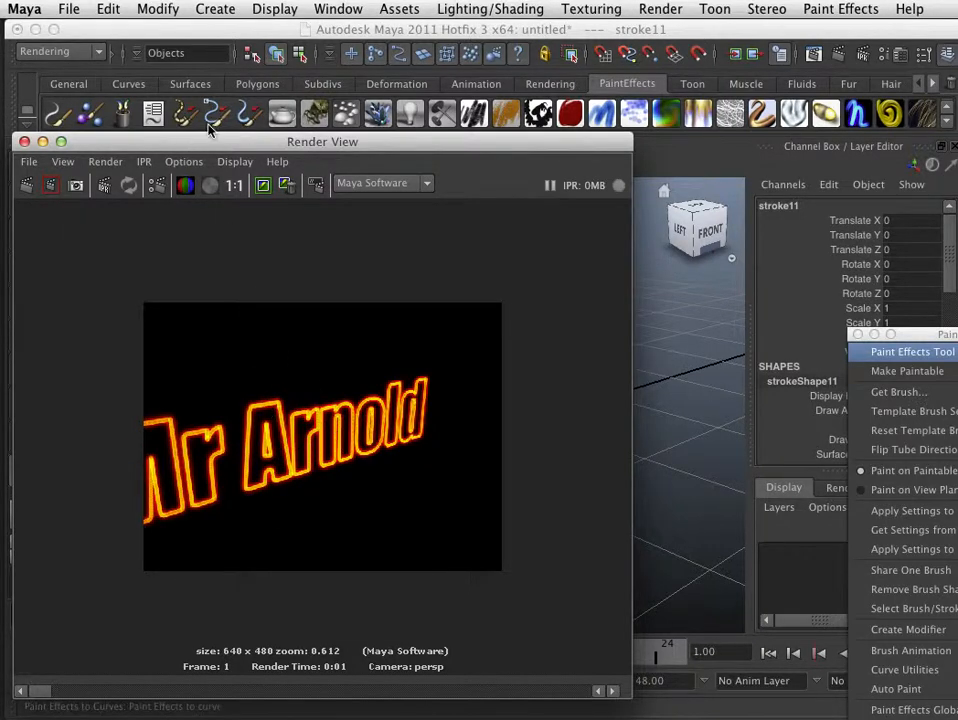
{"action": "left_click_drag", "start_coordinate": [29, 148], "coordinate": [160, 143]}
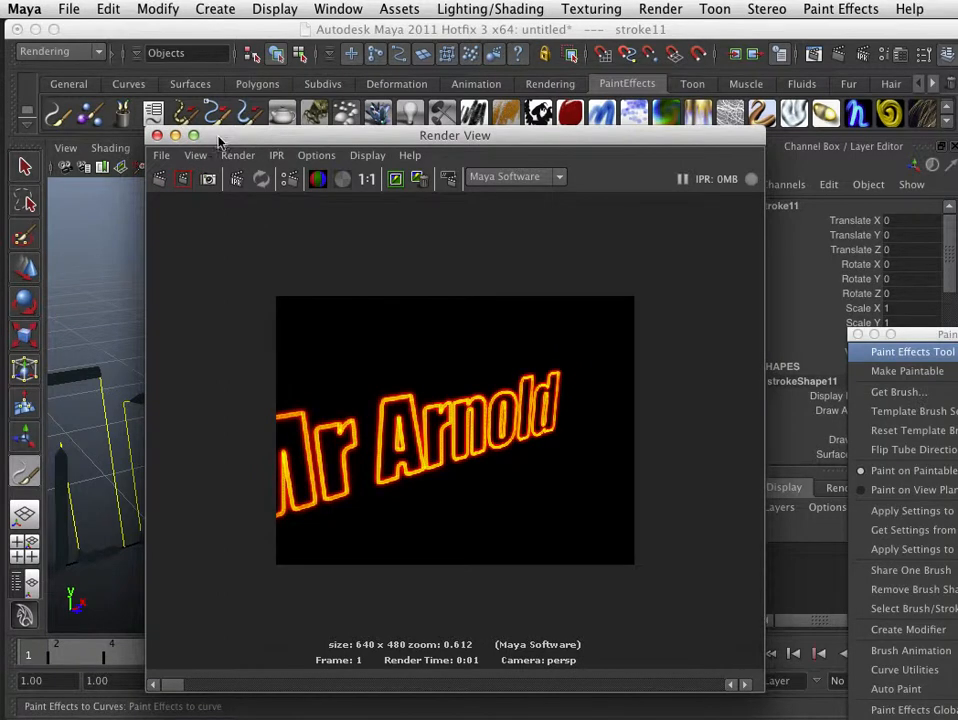
{"action": "left_click", "coordinate": [157, 135]}
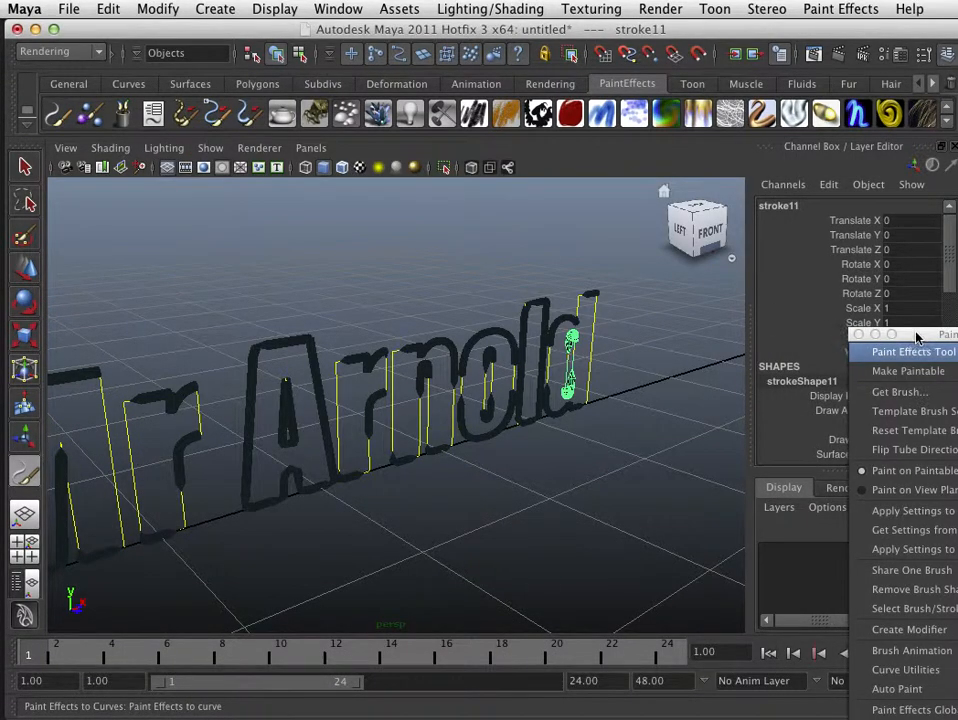
{"action": "left_click", "coordinate": [857, 334]}
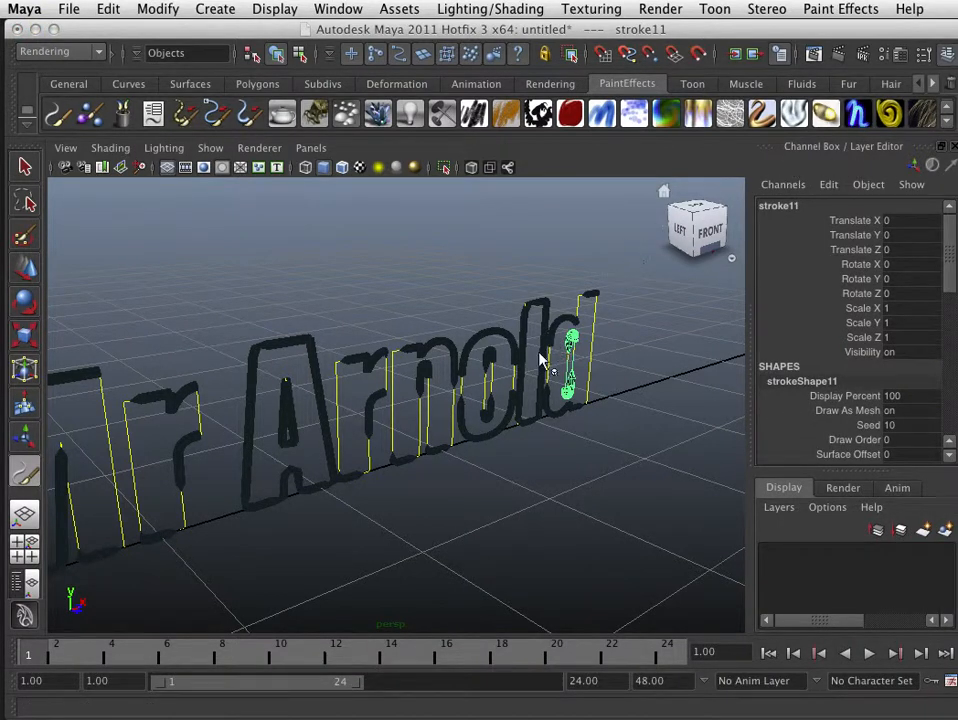
Undo the stray brush stroke, select all the strokes of the text, and show their neonOrange11 brush attributes
{"action": "mouse_move", "coordinate": [612, 273]}
{"action": "left_mouse_down", "text": "alt"}
{"action": "mouse_move", "coordinate": [406, 321]}
{"action": "mouse_move", "coordinate": [145, 363]}
{"action": "mouse_move", "coordinate": [385, 467]}
{"action": "left_mouse_up", "text": "alt"}
{"action": "key", "text": "z"}
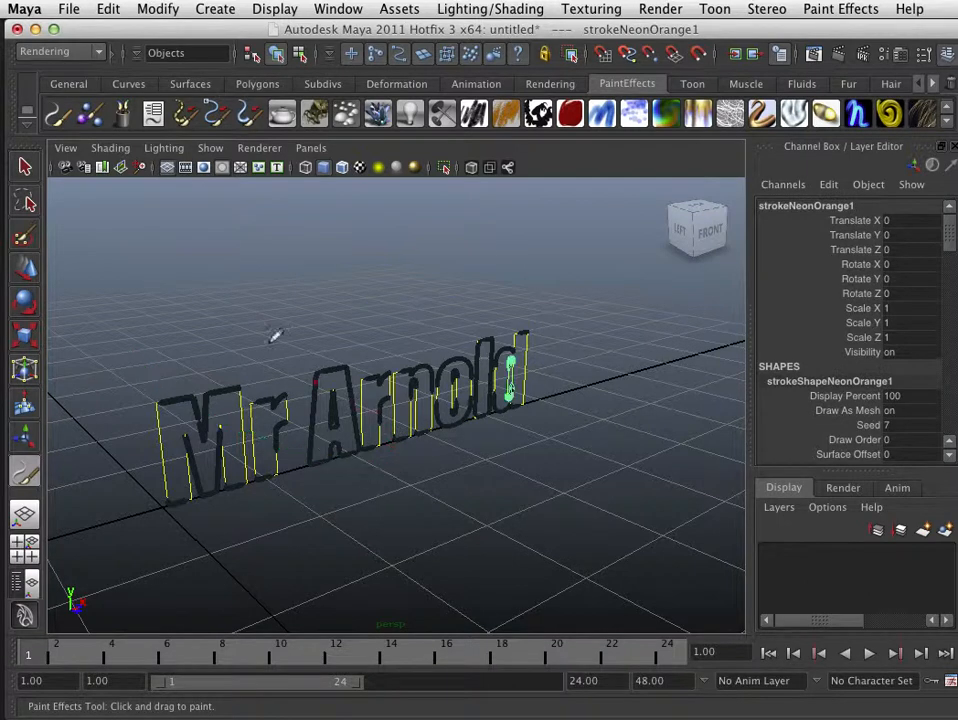
{"action": "key", "text": "q"}
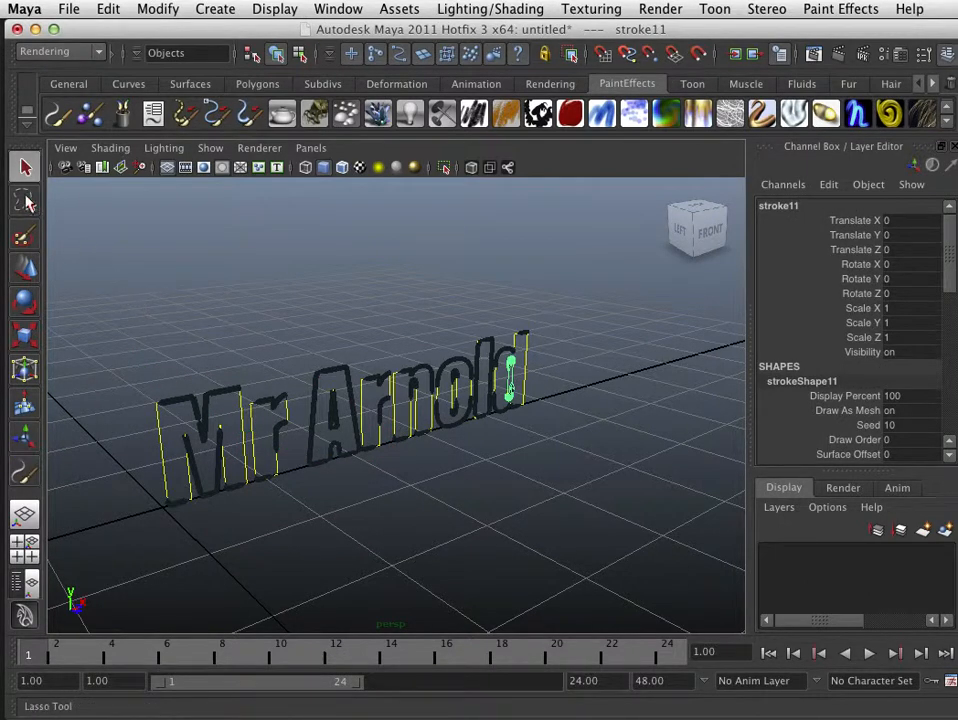
{"action": "mouse_move", "coordinate": [120, 288]}
{"action": "left_mouse_down"}
{"action": "mouse_move", "coordinate": [222, 473]}
{"action": "mouse_move", "coordinate": [586, 521]}
{"action": "mouse_move", "coordinate": [594, 466]}
{"action": "left_mouse_up"}
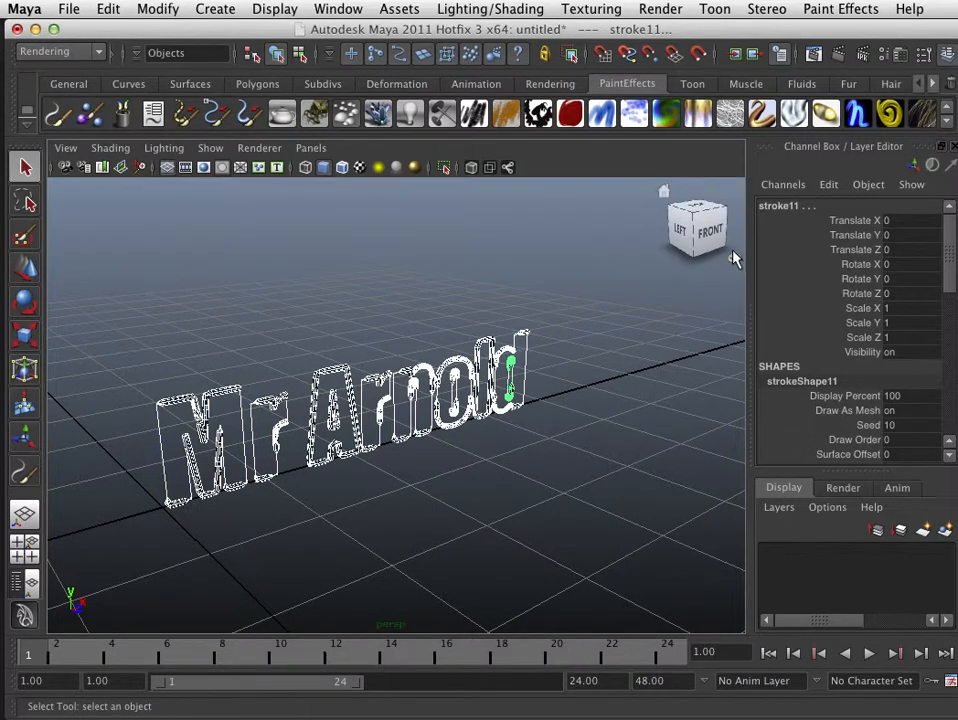
{"action": "left_click", "coordinate": [898, 56]}
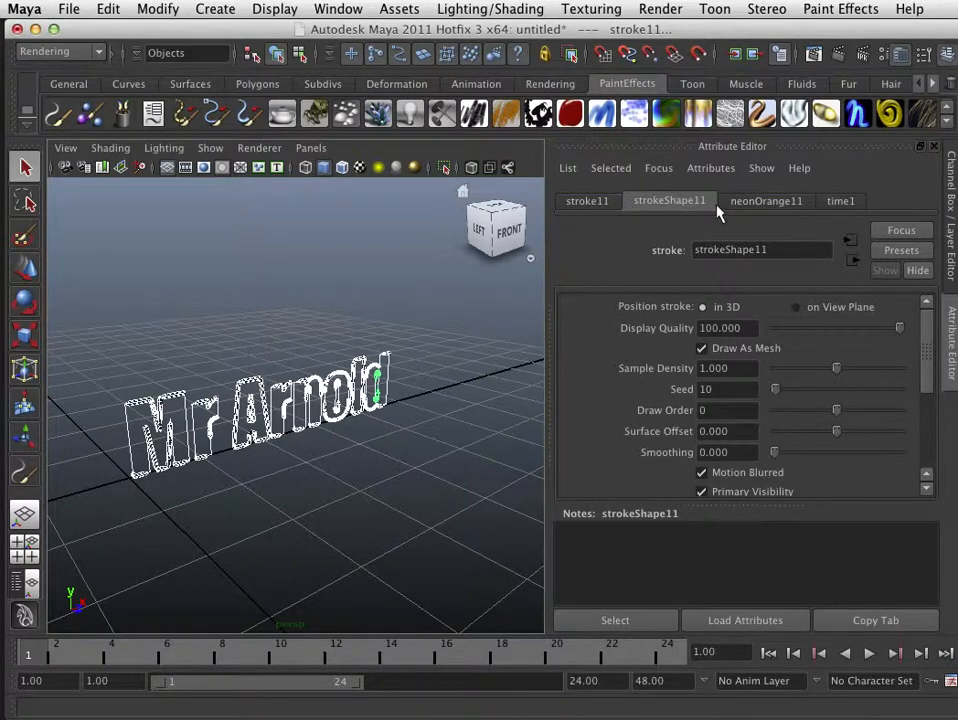
{"action": "left_click", "coordinate": [755, 203]}
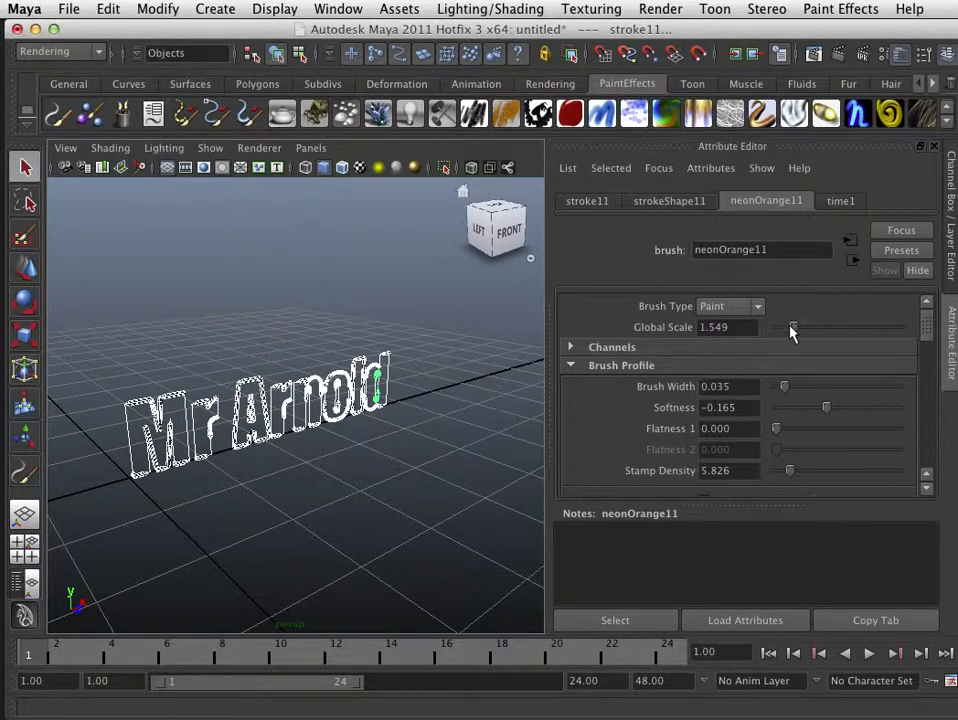
Make all the selected text strokes share one brush and close the floating Paint Effects window
{"action": "mouse_move", "coordinate": [792, 333]}
{"action": "left_mouse_down"}
{"action": "mouse_move", "coordinate": [950, 353]}
{"action": "mouse_move", "coordinate": [801, 331]}
{"action": "mouse_move", "coordinate": [876, 347]}
{"action": "left_mouse_up"}
{"action": "key", "text": "z"}
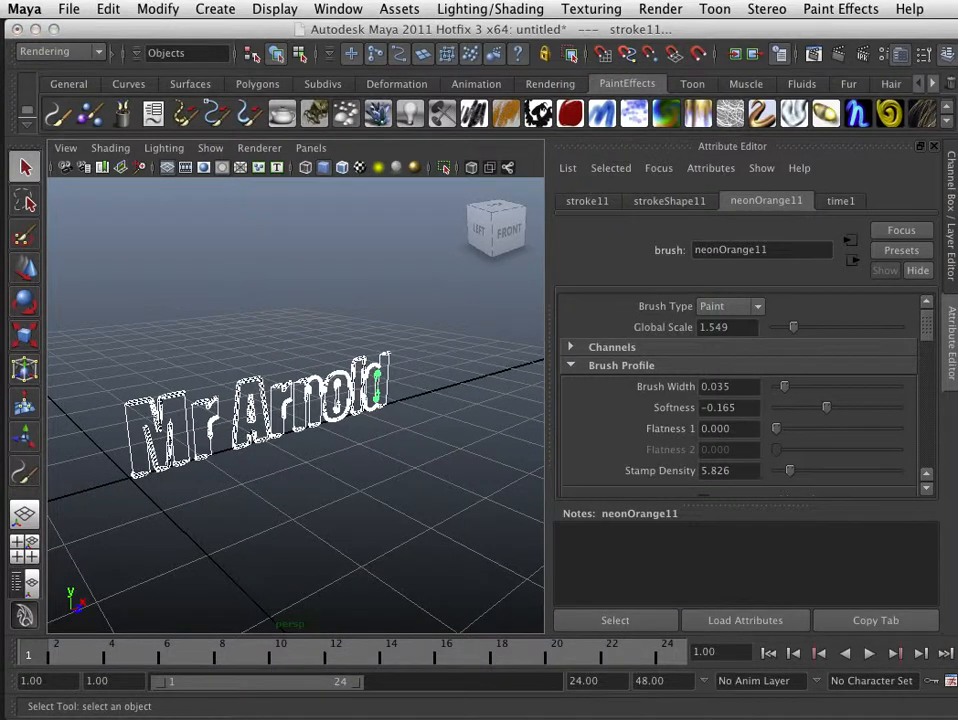
{"action": "mouse_move", "coordinate": [956, 200]}
{"action": "left_mouse_down"}
{"action": "mouse_move", "coordinate": [750, 192]}
{"action": "mouse_move", "coordinate": [702, 170]}
{"action": "left_mouse_up"}
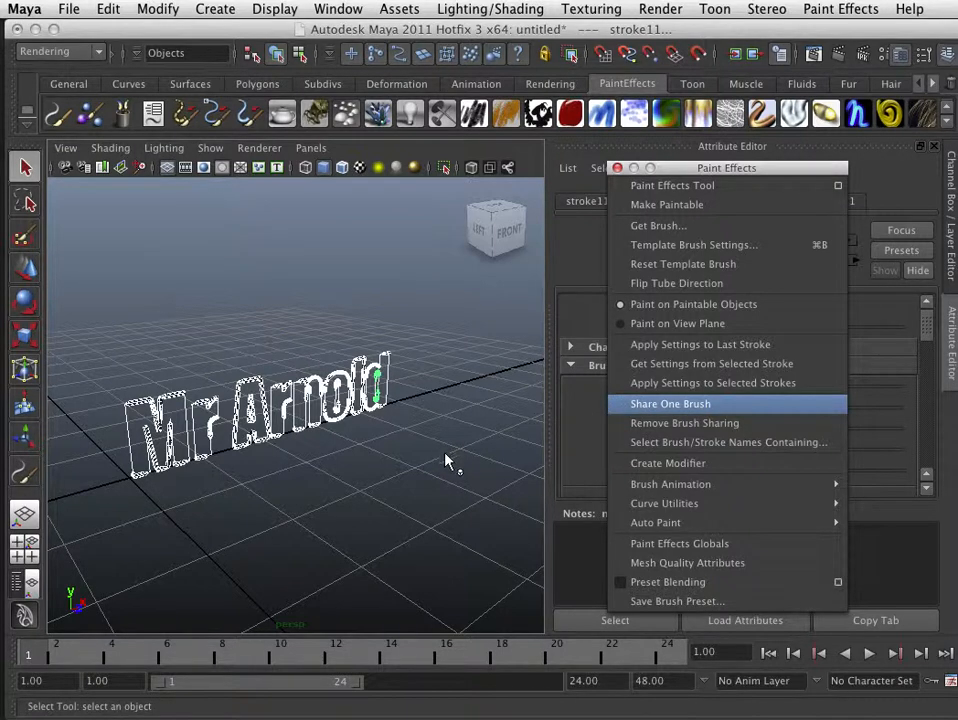
{"action": "left_click", "coordinate": [617, 168]}
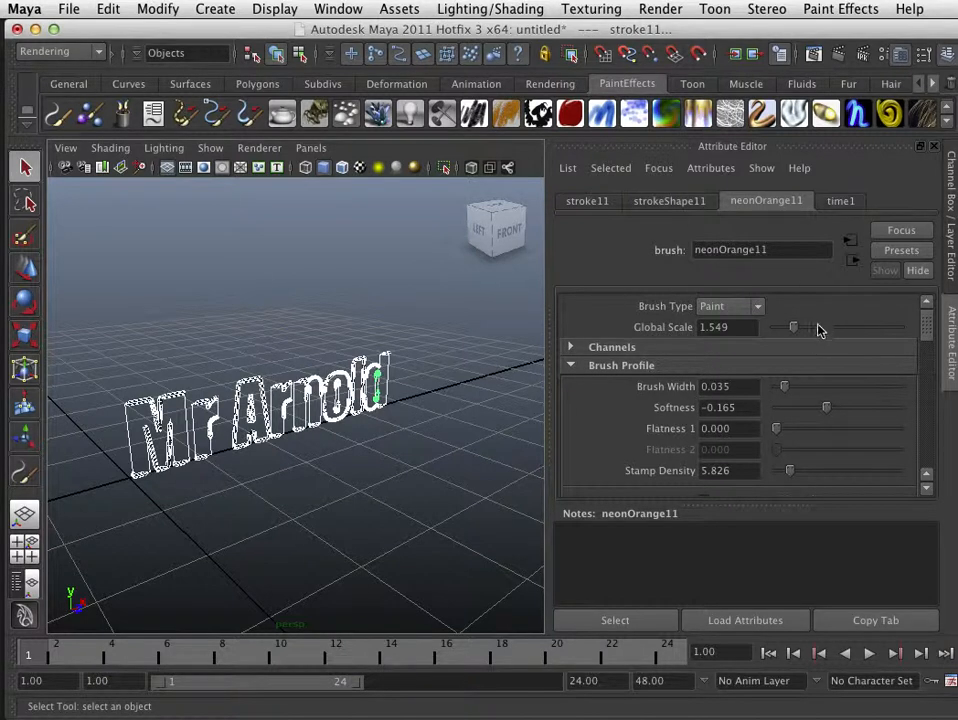
Set the shared brush's Brush Width to 0.019 and render the whole text from a nearly frontal view
{"action": "left_click_drag", "start_coordinate": [784, 389], "coordinate": [782, 390]}
{"action": "scroll", "coordinate": [405, 350], "scroll_direction": "down", "scroll_amount": 5}
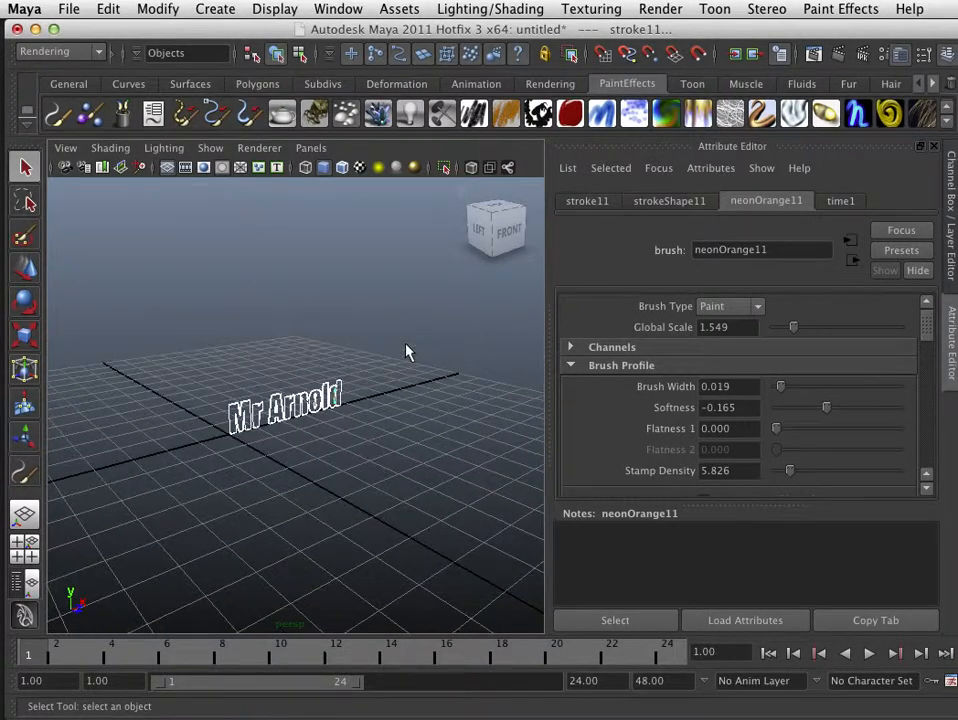
{"action": "scroll", "coordinate": [405, 349], "scroll_direction": "up", "scroll_amount": 7}
{"action": "left_click_drag", "start_coordinate": [404, 353], "coordinate": [373, 347], "text": "alt"}
{"action": "scroll", "coordinate": [424, 372], "scroll_direction": "down", "scroll_amount": 3}
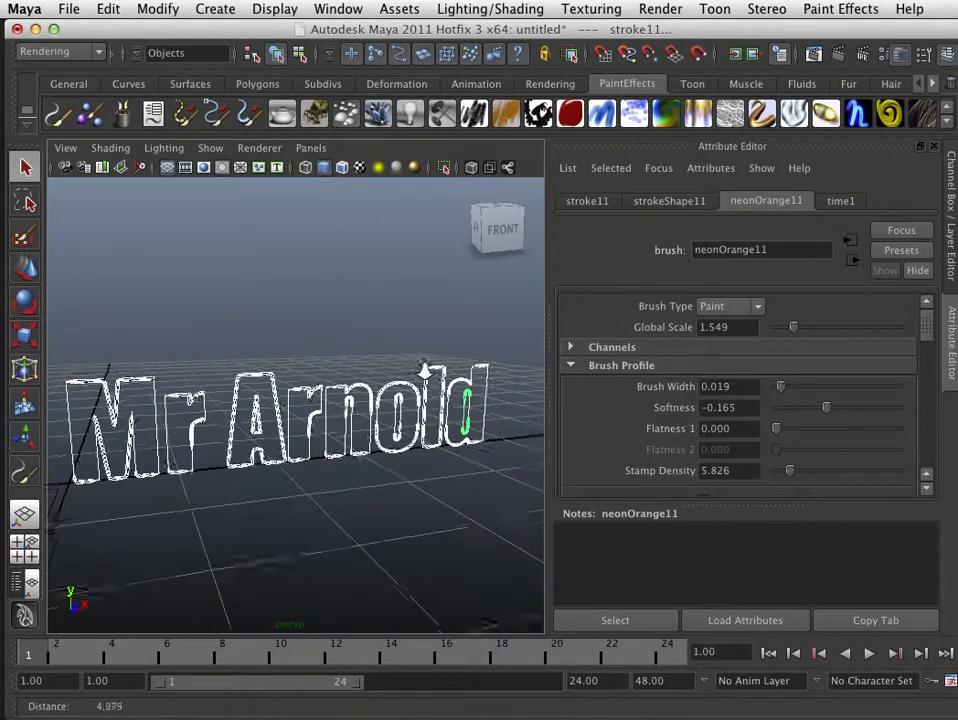
{"action": "left_click", "coordinate": [840, 55]}
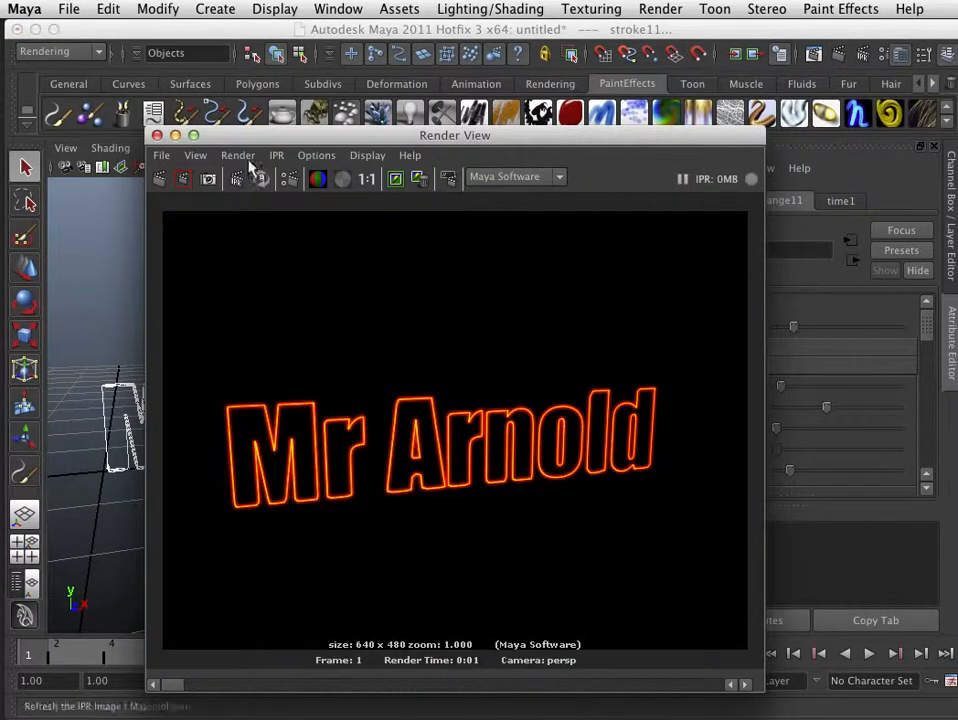
{"action": "left_click", "coordinate": [157, 135]}
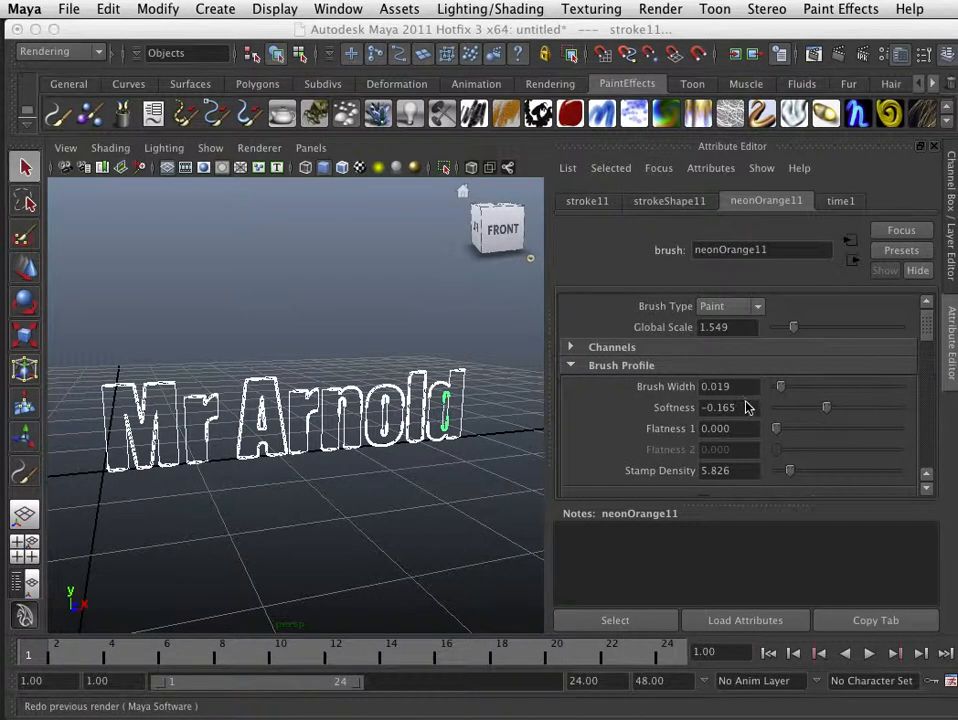
Set the Glow value of the shared neon brush to 0.639 and render the frame again
{"action": "scroll", "coordinate": [748, 407], "scroll_direction": "down", "scroll_amount": 10}
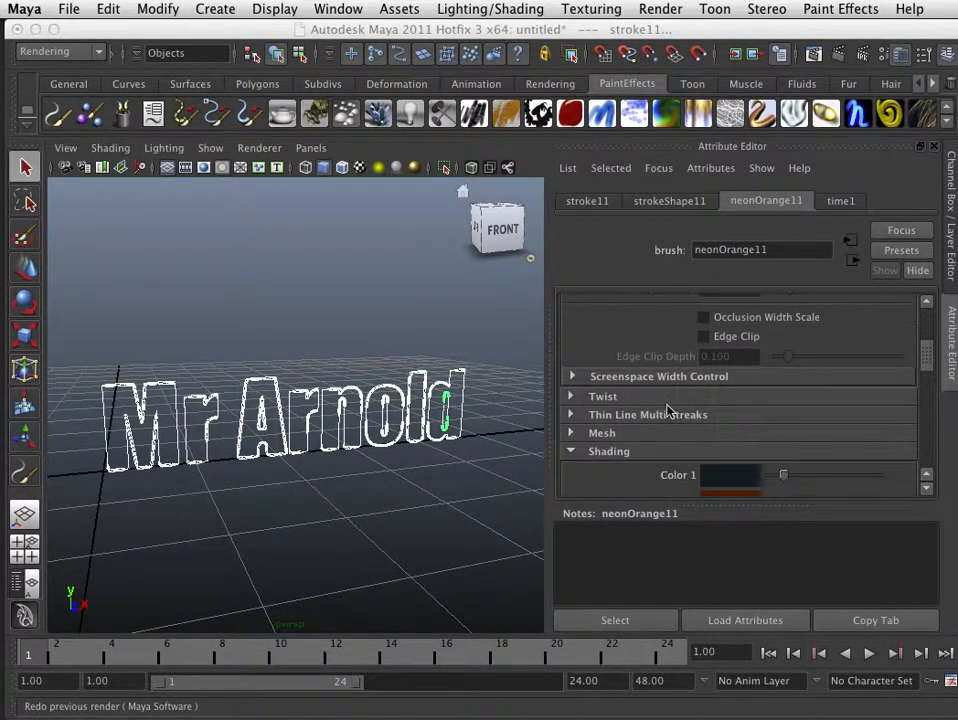
{"action": "scroll", "coordinate": [667, 410], "scroll_direction": "down", "scroll_amount": 4}
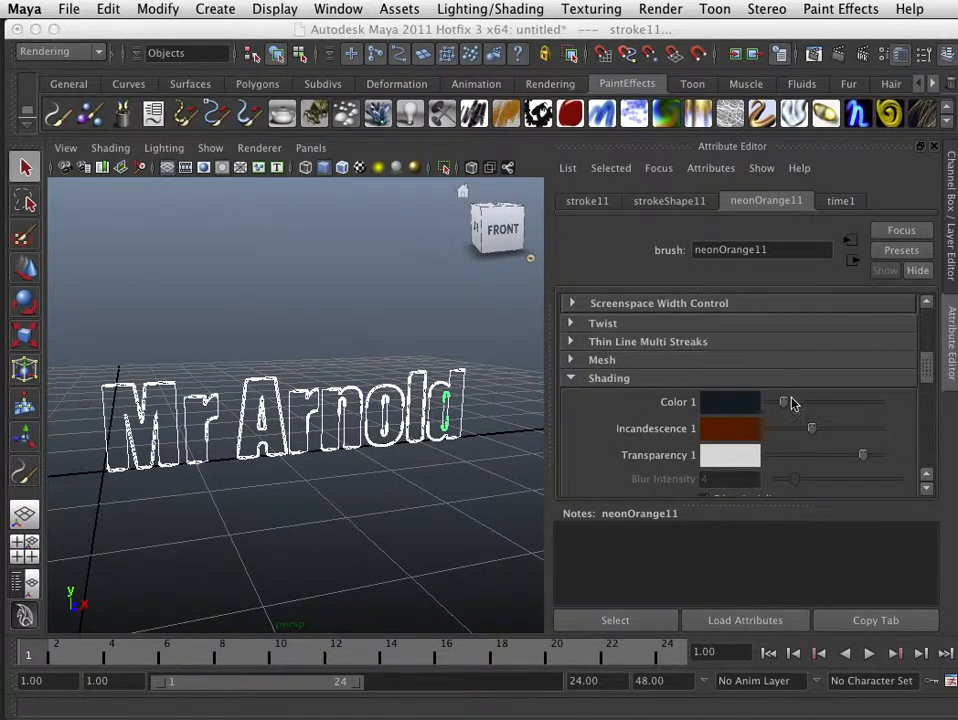
{"action": "scroll", "coordinate": [781, 401], "scroll_direction": "down", "scroll_amount": 10}
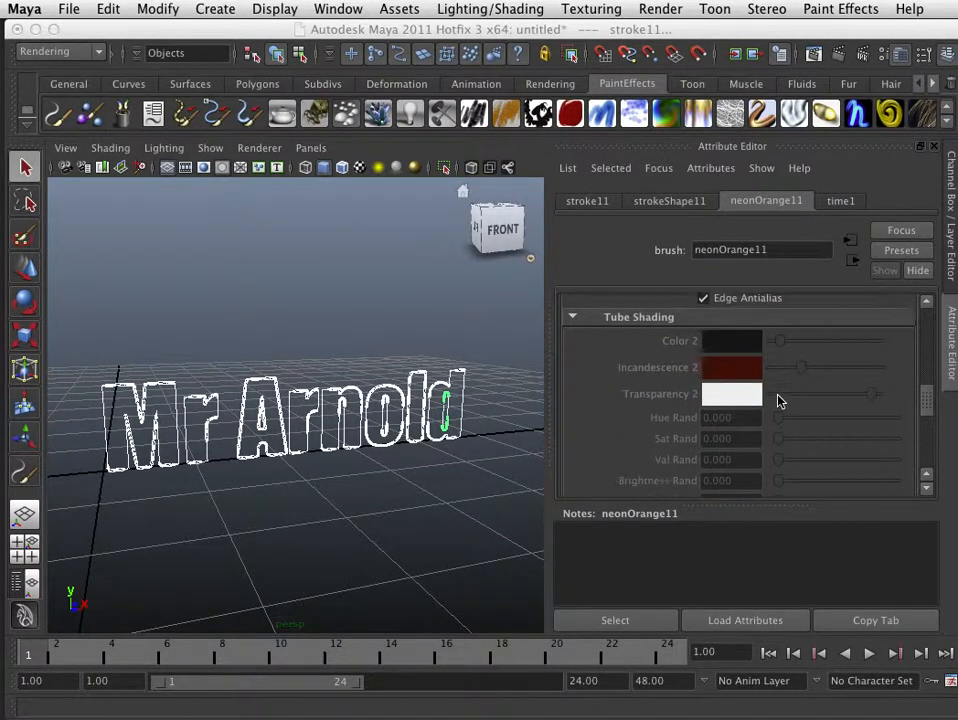
{"action": "scroll", "coordinate": [780, 400], "scroll_direction": "down", "scroll_amount": 4}
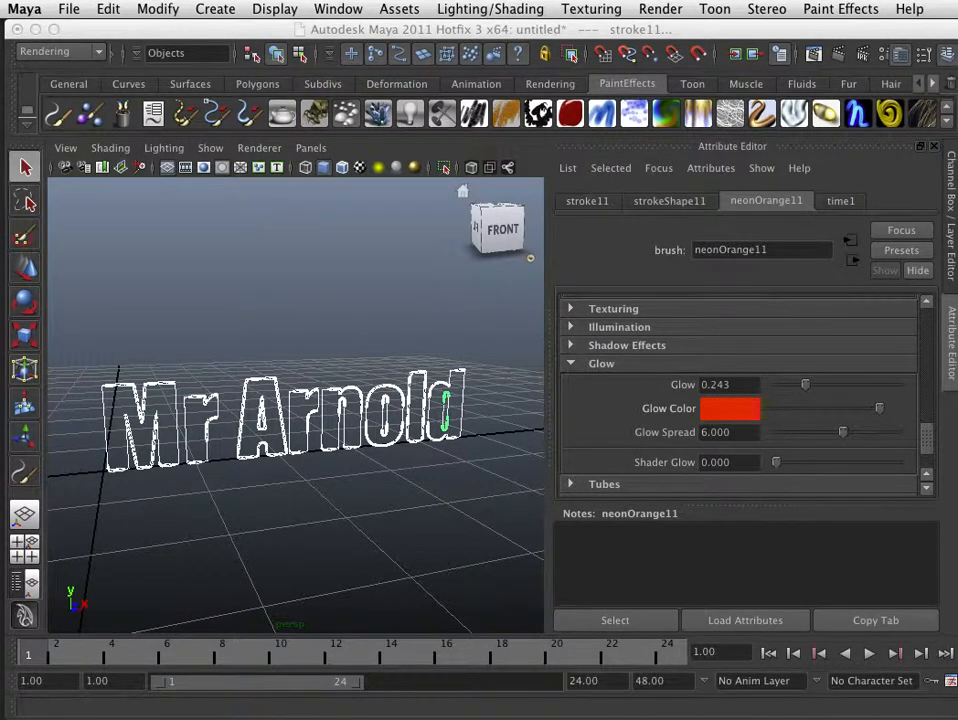
{"action": "left_click_drag", "start_coordinate": [956, 262], "coordinate": [957, 226]}
{"action": "left_click_drag", "start_coordinate": [823, 384], "coordinate": [838, 387]}
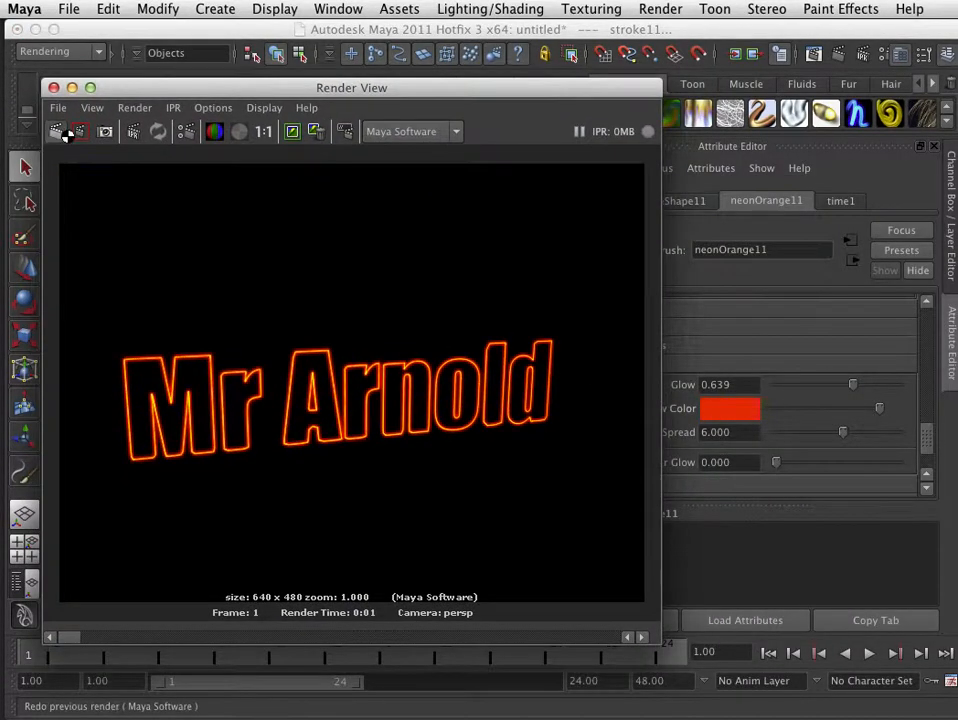
{"action": "left_click", "coordinate": [58, 132]}
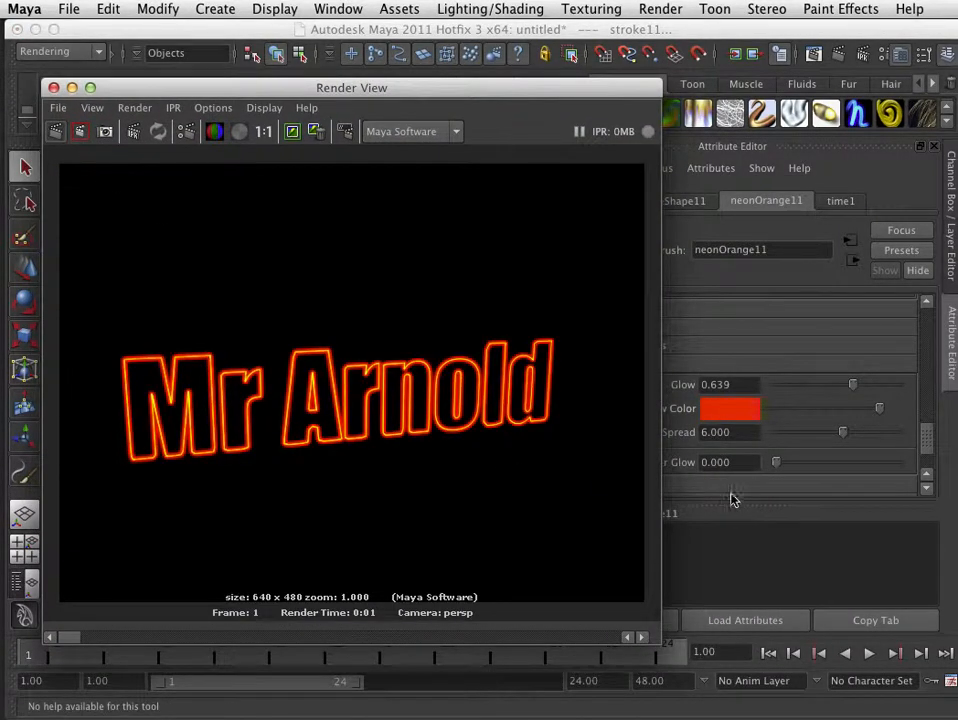
Shrink the render window to uncover the brush attributes, set Glow to 0.293 and Glow Spread to 20, and render the text
{"action": "left_click_drag", "start_coordinate": [660, 644], "coordinate": [516, 531]}
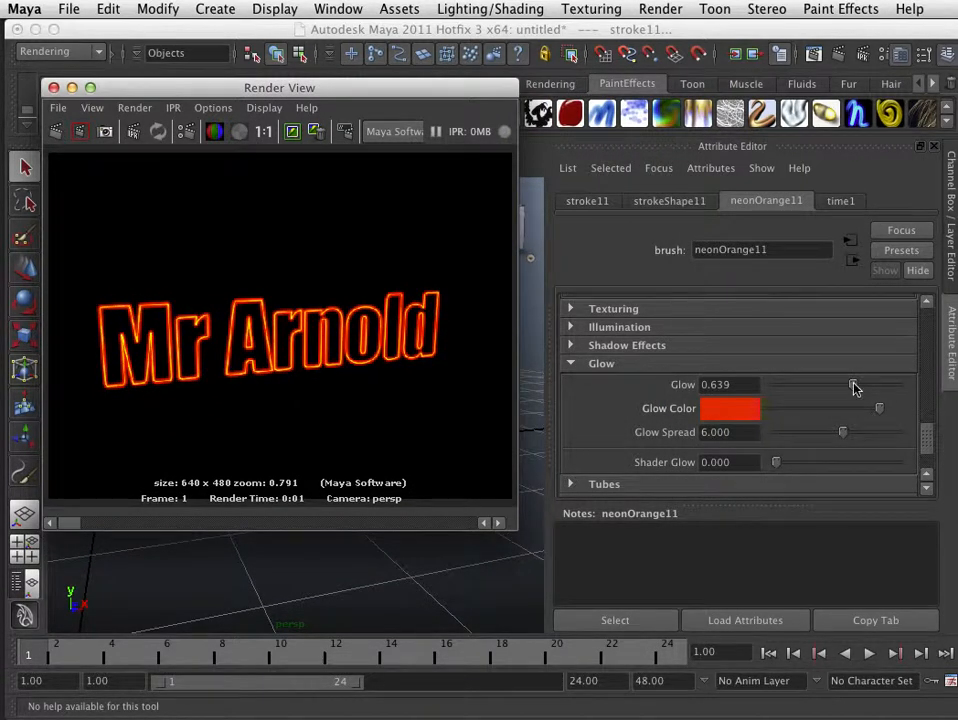
{"action": "left_click_drag", "start_coordinate": [854, 387], "coordinate": [811, 387]}
{"action": "left_click", "coordinate": [715, 432]}
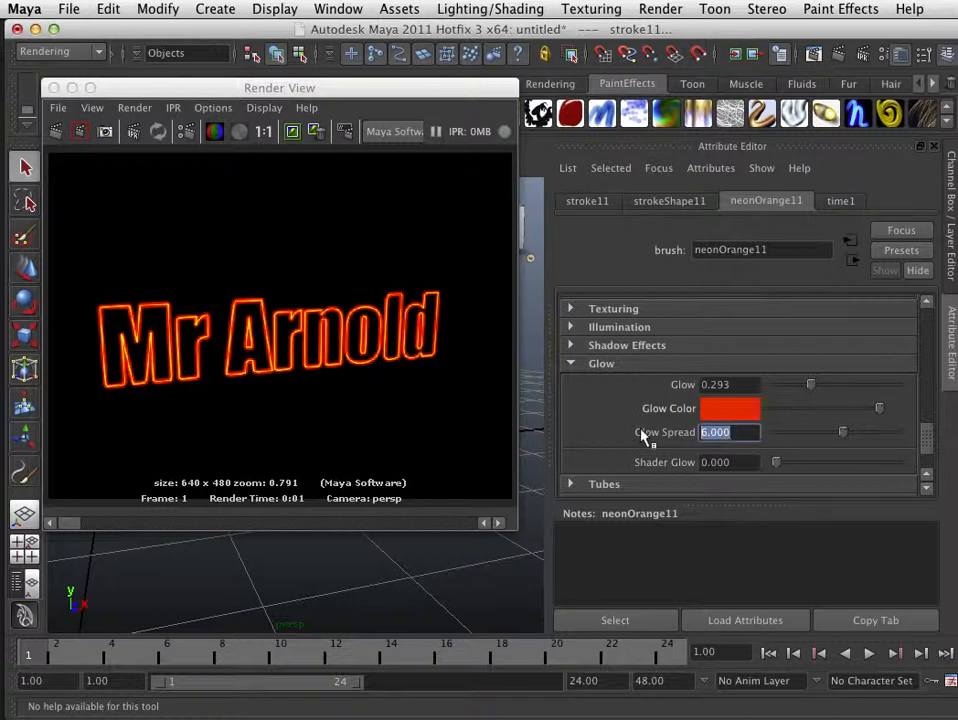
{"action": "type", "text": "20"}
{"action": "key", "text": "Return"}
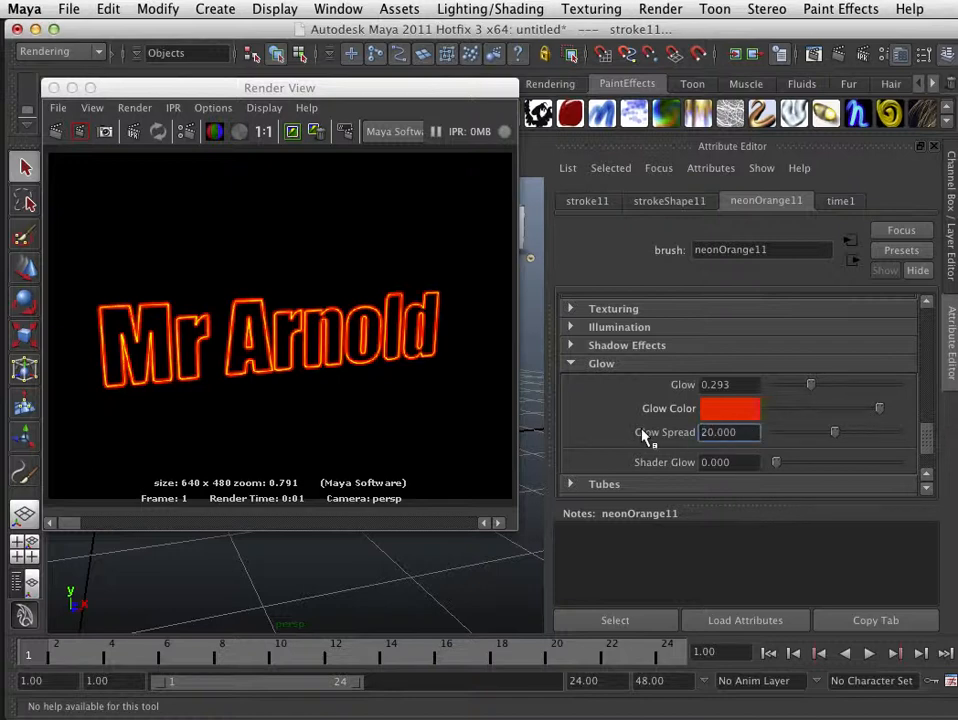
{"action": "left_click", "coordinate": [59, 136]}
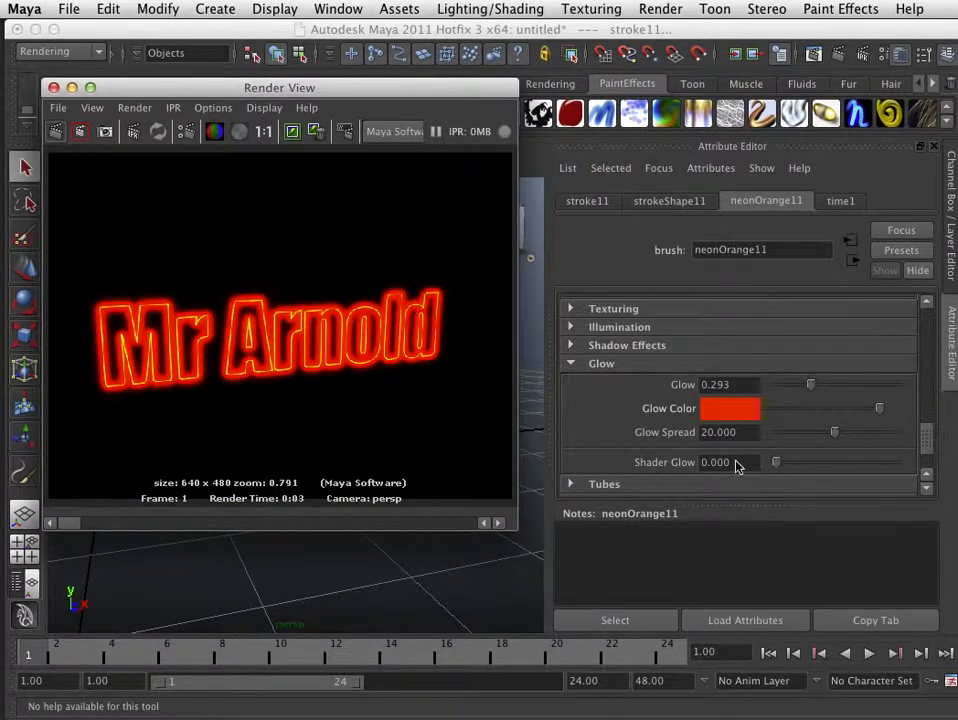
Set Glow to 0.090, Glow Spread to 8.917 and Shader Glow to 0.346 on the shared brush, and render the frame
{"action": "left_click_drag", "start_coordinate": [831, 434], "coordinate": [818, 462]}
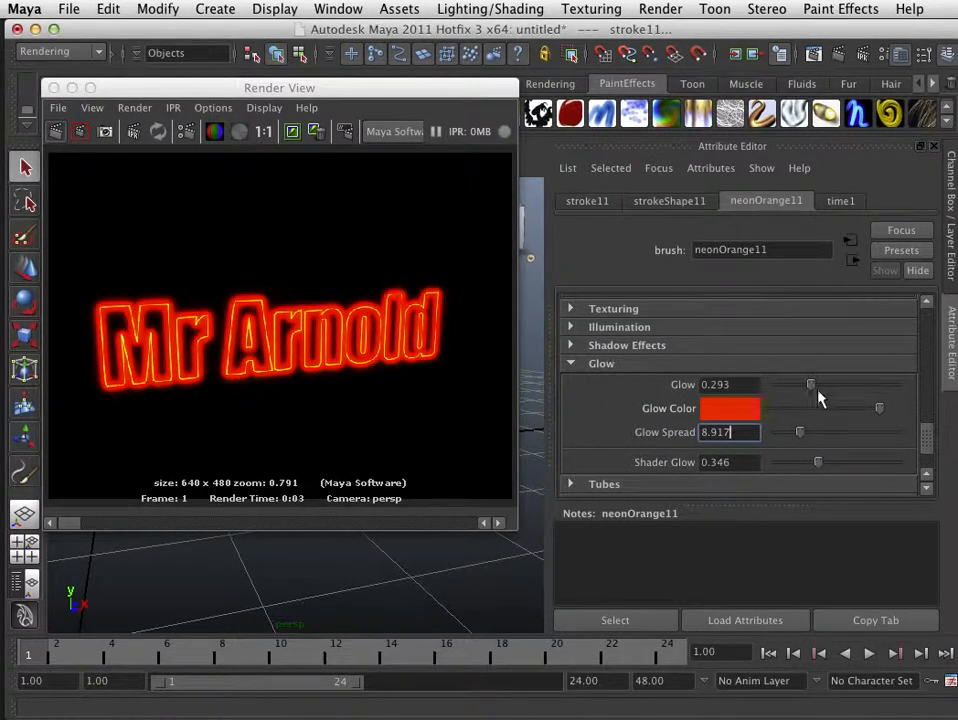
{"action": "left_click", "coordinate": [60, 134]}
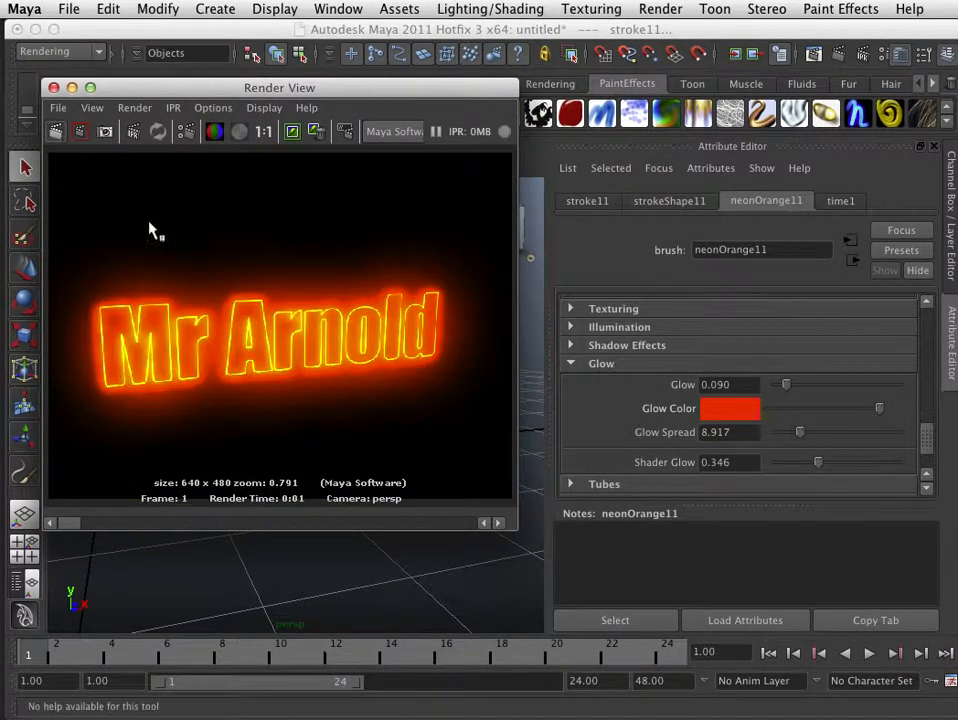
Set Glow to 0.038, darken the red Glow Color, set Glow Spread to 5.398 and Shader Glow to 0.068, and render the frame
{"action": "left_click_drag", "start_coordinate": [777, 388], "coordinate": [781, 387]}
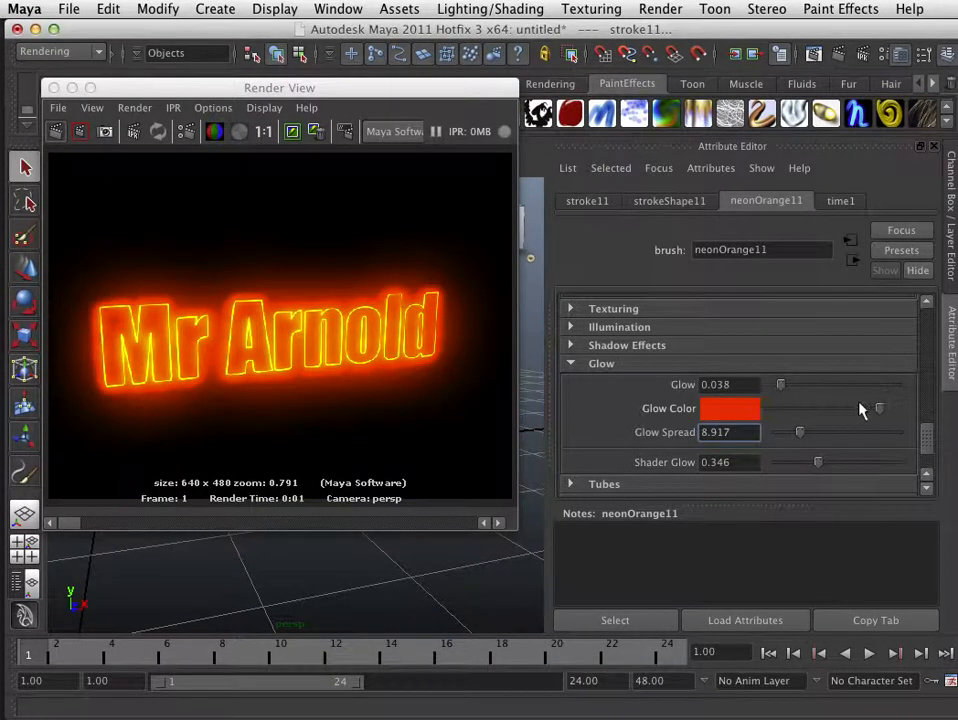
{"action": "left_click_drag", "start_coordinate": [879, 408], "coordinate": [858, 409]}
{"action": "left_click_drag", "start_coordinate": [799, 434], "coordinate": [782, 463]}
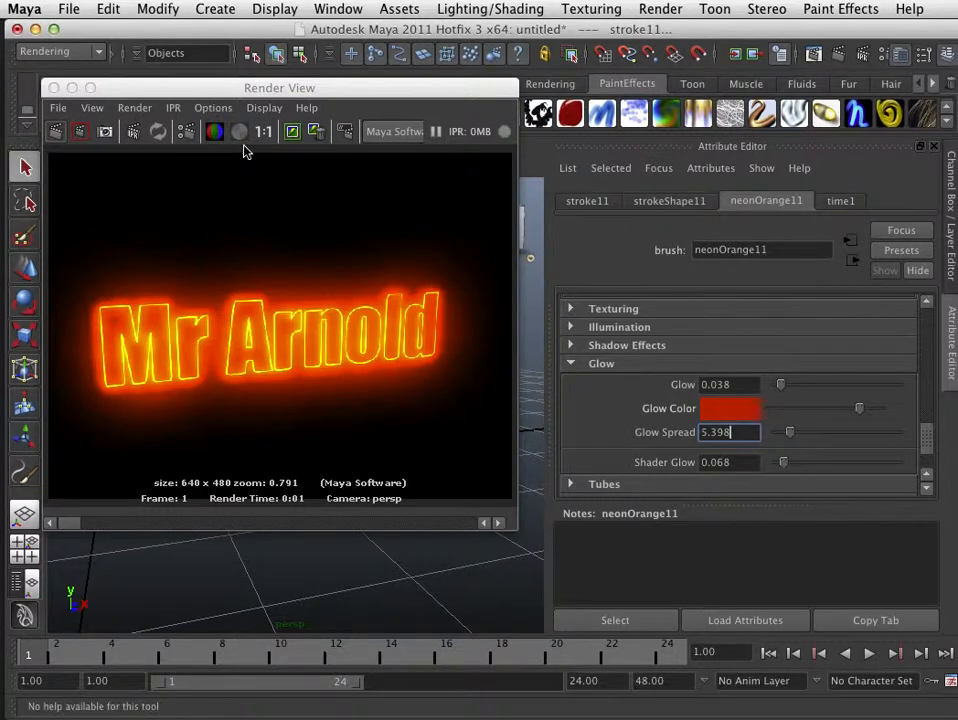
{"action": "left_click", "coordinate": [56, 132]}
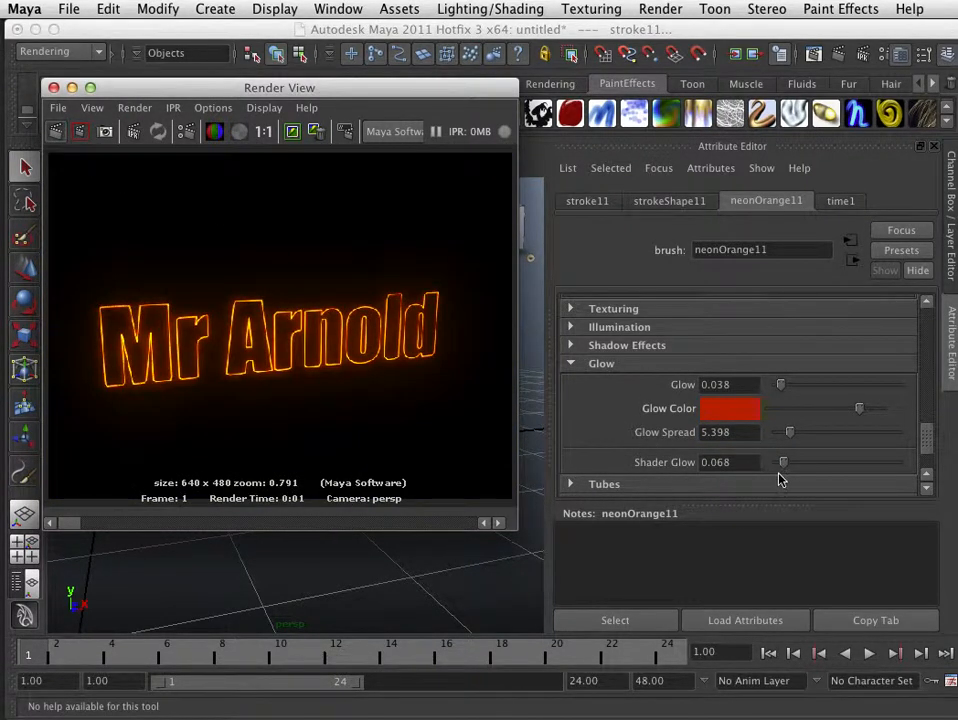
Set the brush's Shader Glow to 0.218, render the frame and inspect the glowing letters up close
{"action": "left_click_drag", "start_coordinate": [783, 462], "coordinate": [796, 465]}
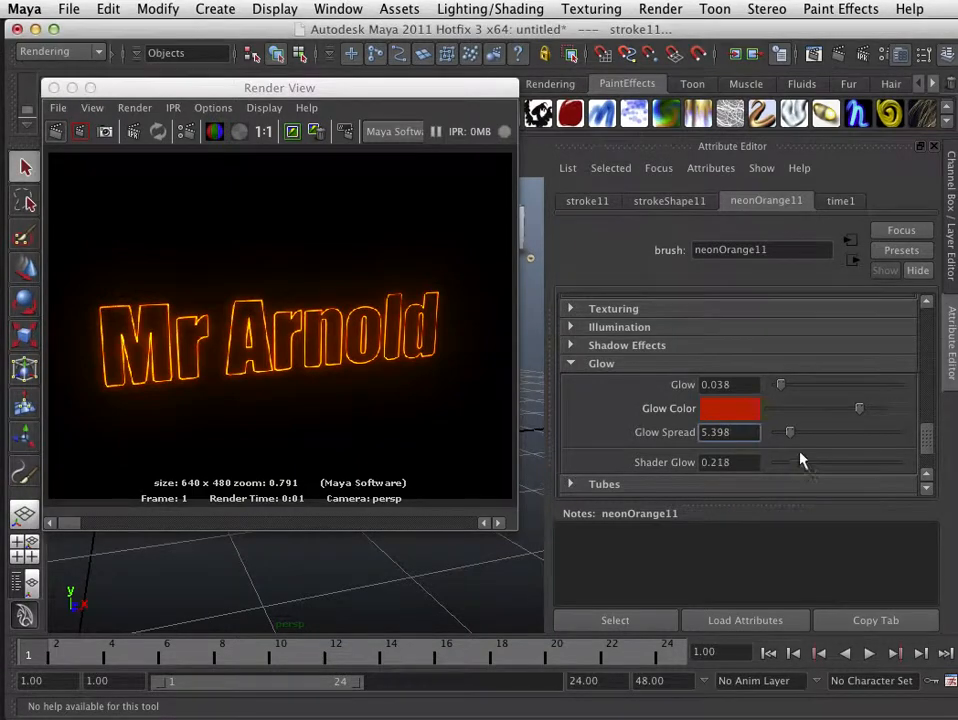
{"action": "left_click", "coordinate": [56, 132]}
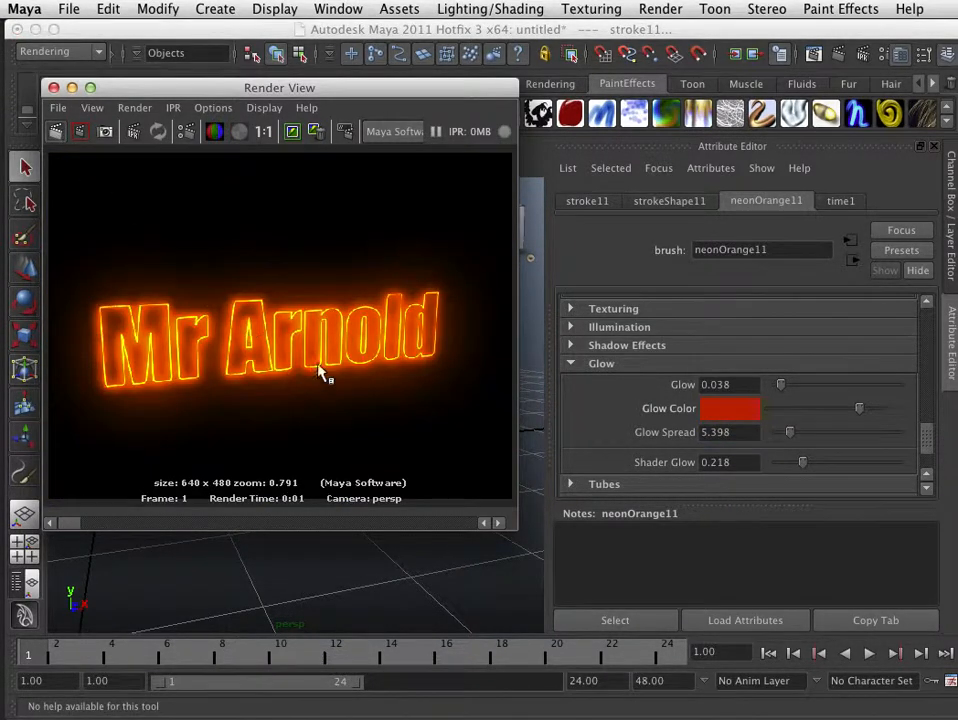
{"action": "scroll", "coordinate": [336, 368], "scroll_direction": "up", "scroll_amount": 3}
{"action": "scroll", "coordinate": [335, 367], "scroll_direction": "down", "scroll_amount": 3}
{"action": "scroll", "coordinate": [336, 367], "scroll_direction": "up", "scroll_amount": 1}
{"action": "scroll", "coordinate": [336, 366], "scroll_direction": "down", "scroll_amount": 1}
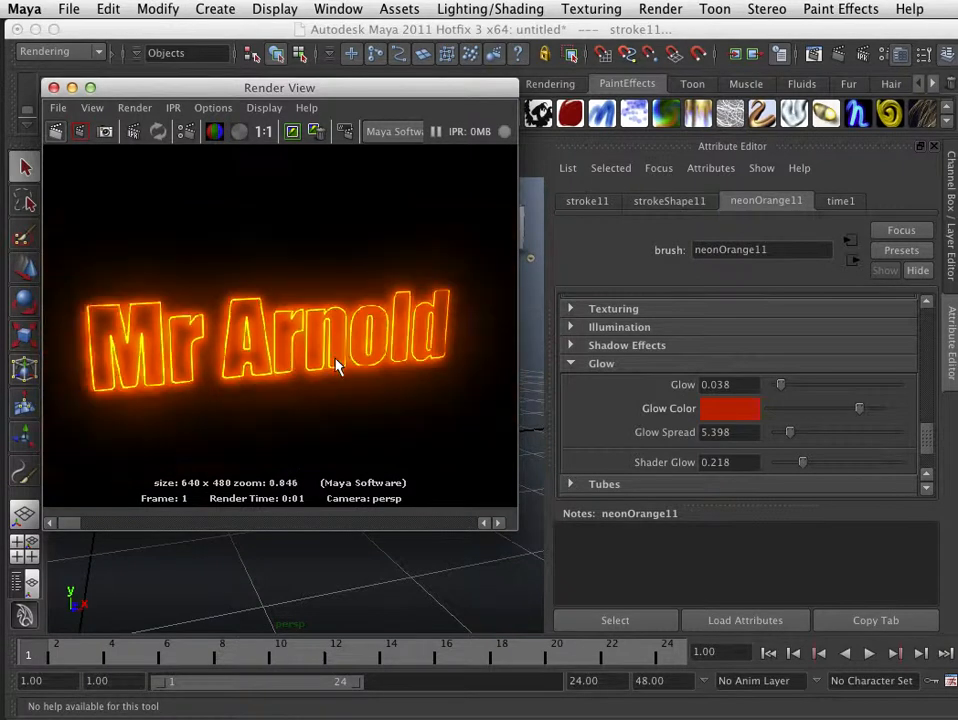
Set the brush's Glow to 0.000 and render the text with only the Shader Glow contributing
{"action": "right_click", "coordinate": [673, 438]}
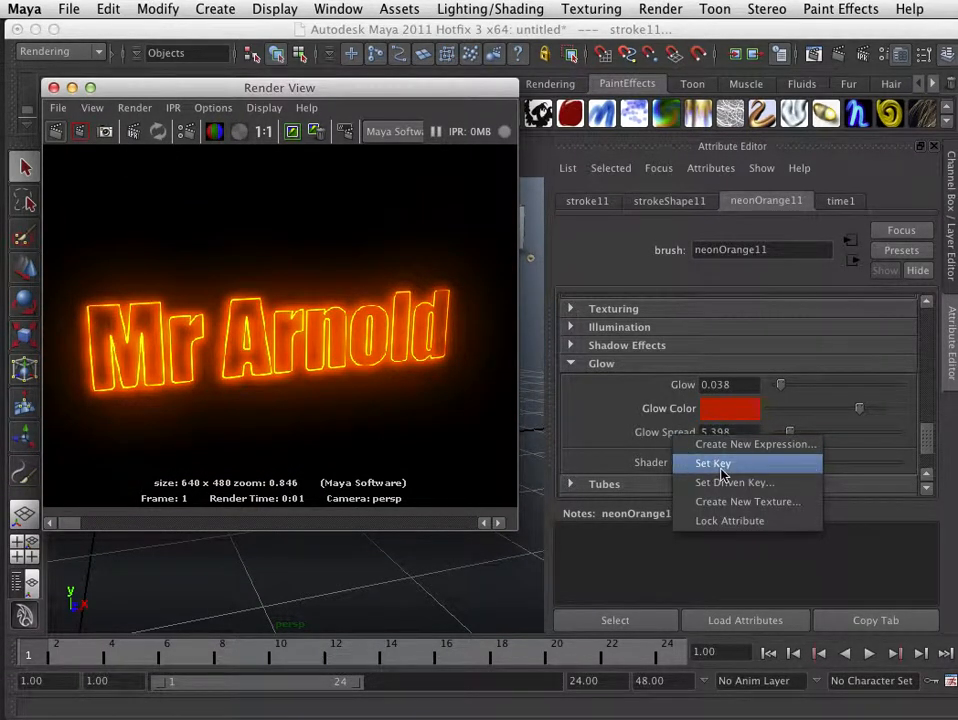
{"action": "left_click", "coordinate": [647, 437]}
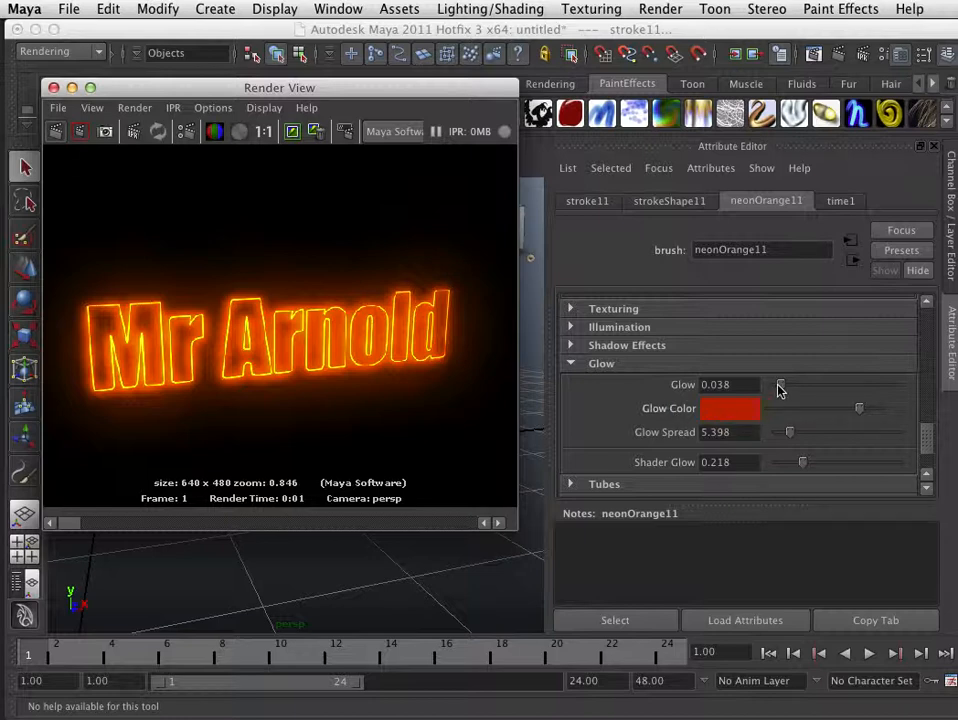
{"action": "left_click_drag", "start_coordinate": [780, 389], "coordinate": [759, 387]}
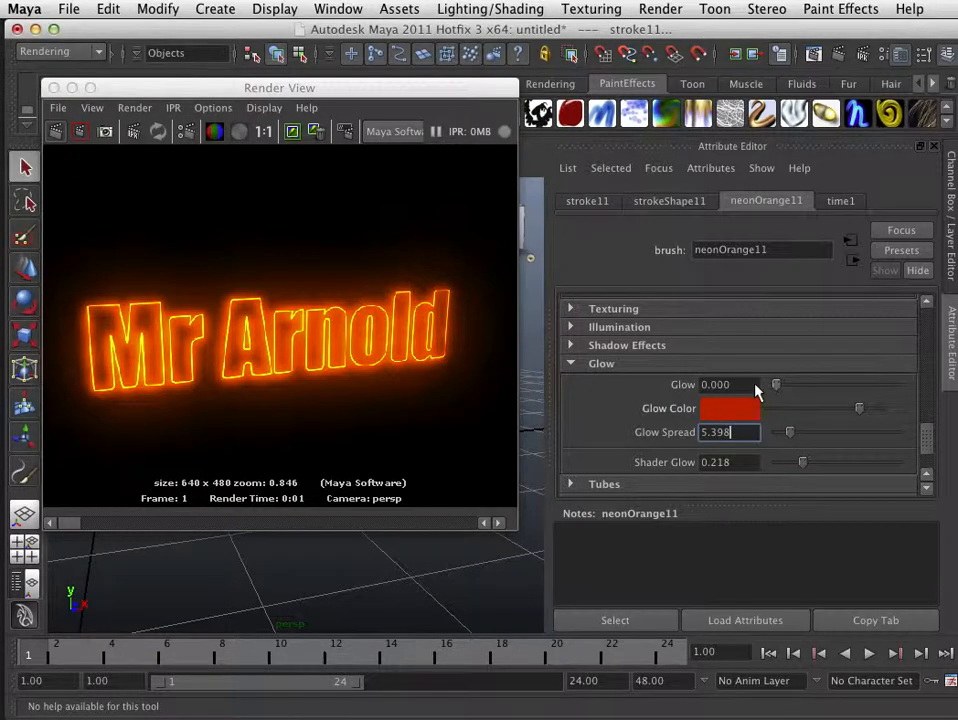
{"action": "left_click", "coordinate": [57, 130]}
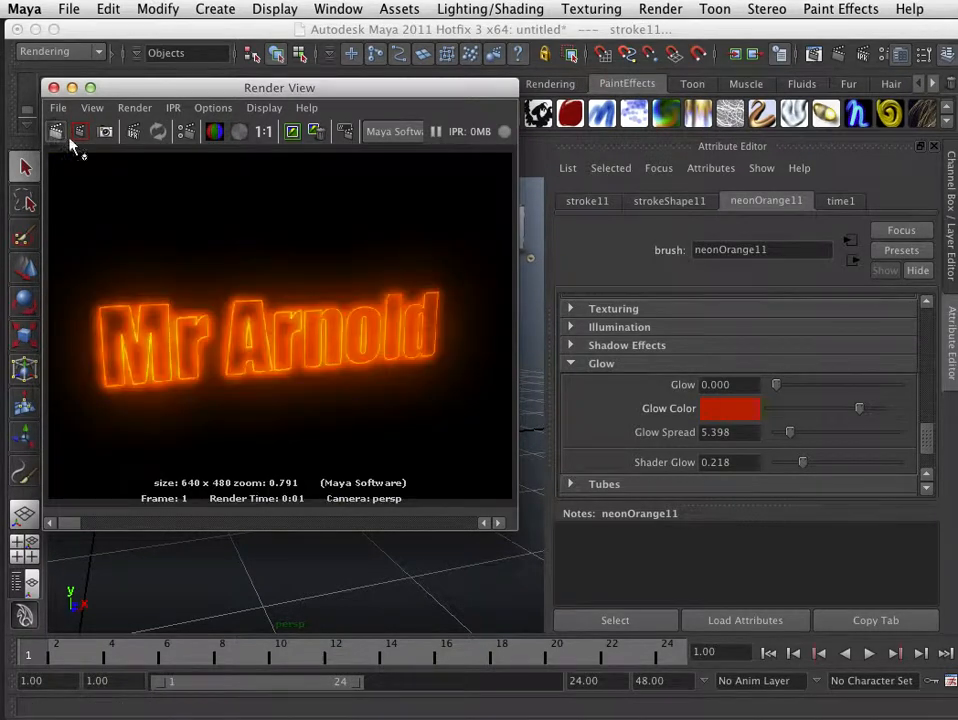
Set the brush's Glow to 0.083, render the text from a slightly turned perspective view, and close the render window
{"action": "left_click_drag", "start_coordinate": [775, 388], "coordinate": [786, 388]}
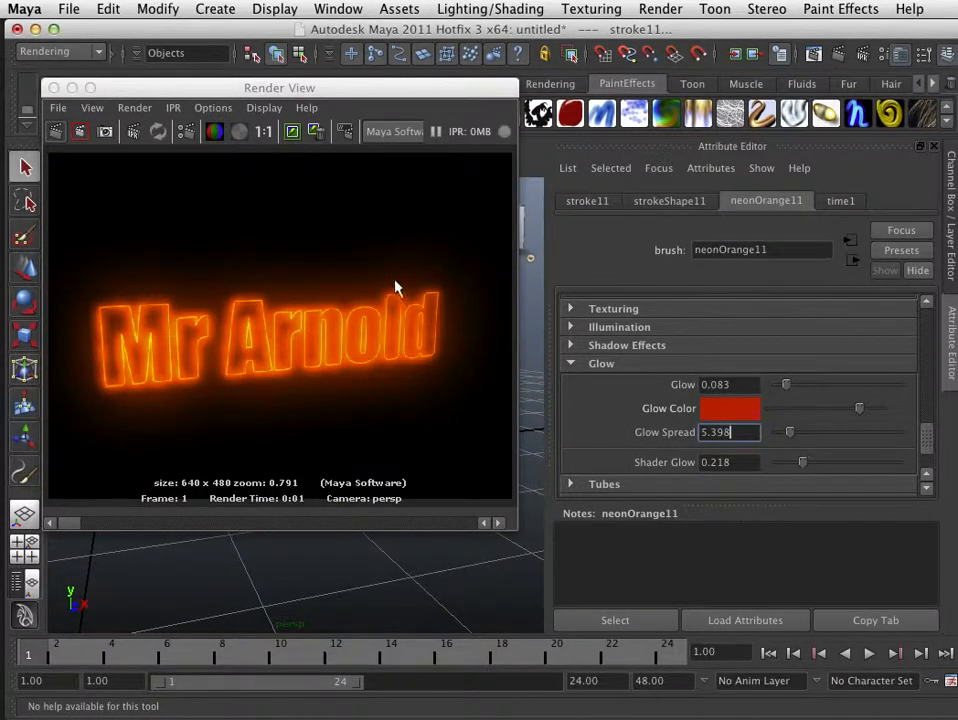
{"action": "left_click", "coordinate": [54, 88]}
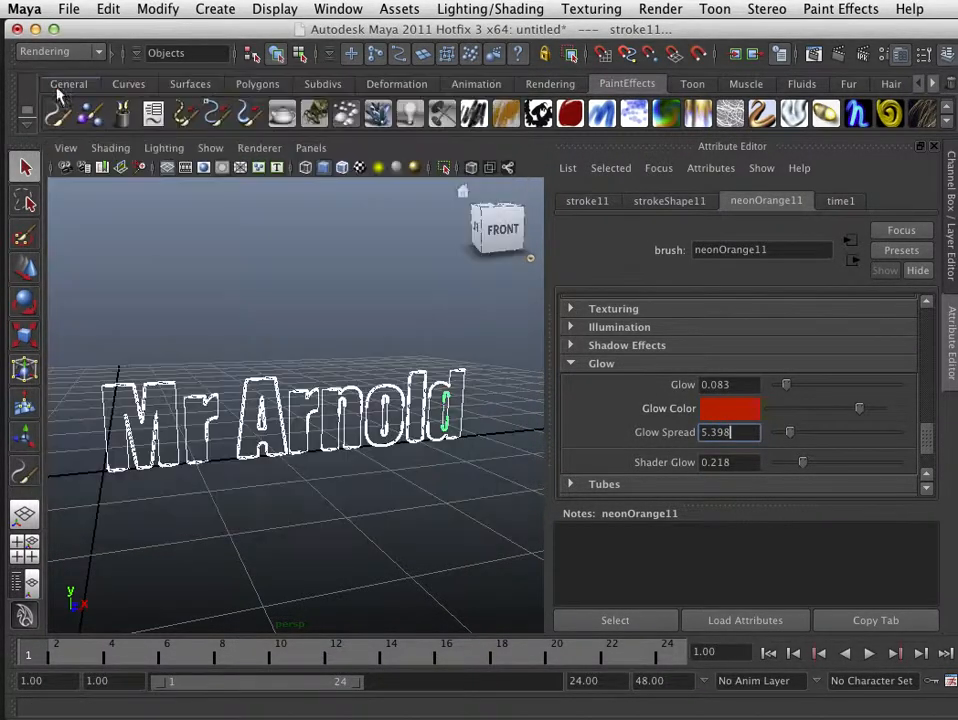
{"action": "scroll", "coordinate": [288, 295], "scroll_direction": "up", "scroll_amount": 3}
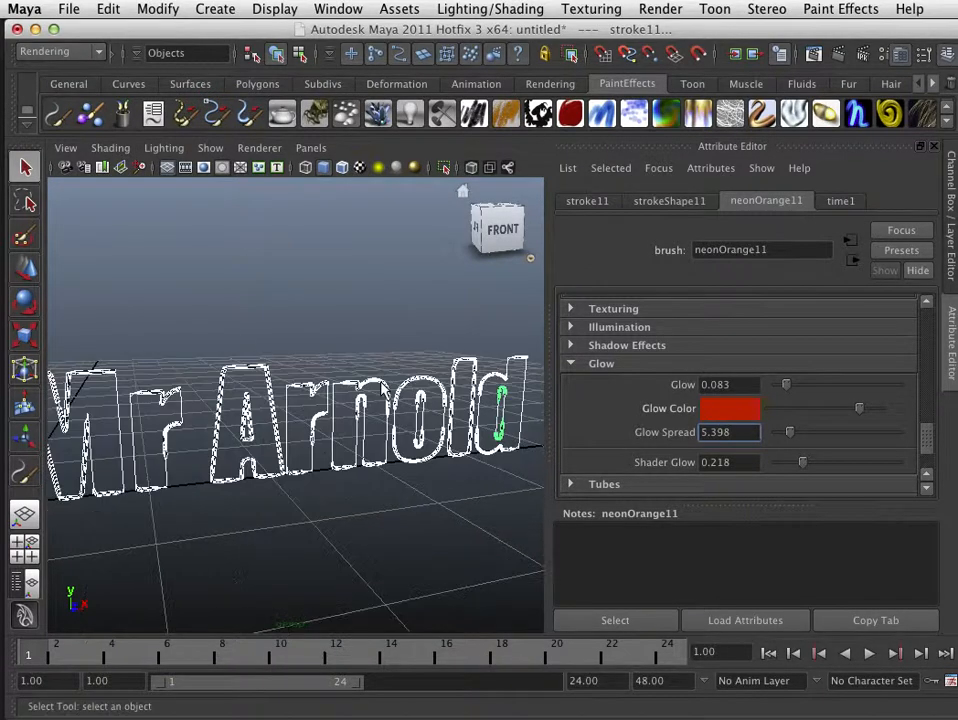
{"action": "scroll", "coordinate": [289, 295], "scroll_direction": "down", "scroll_amount": 2}
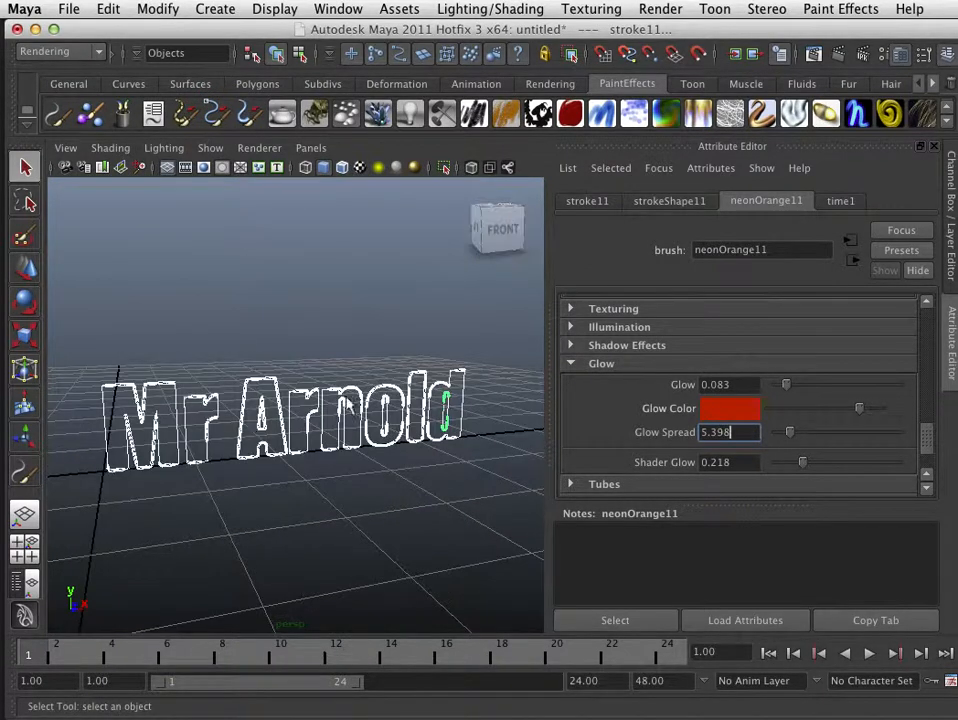
{"action": "left_click_drag", "start_coordinate": [289, 300], "coordinate": [195, 413], "text": "alt"}
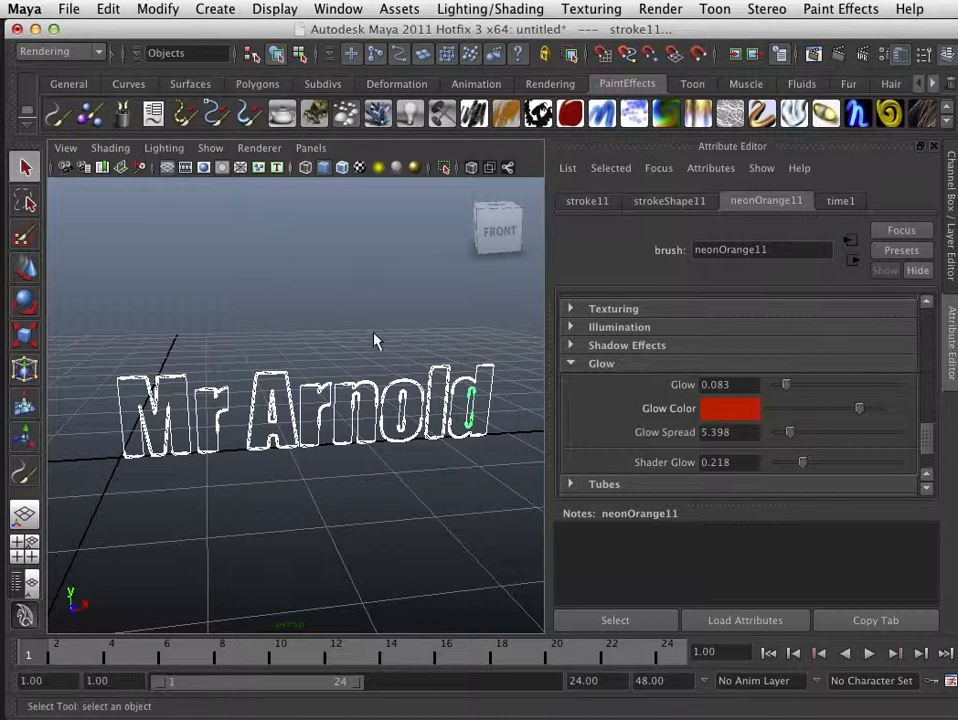
{"action": "left_click", "coordinate": [836, 56]}
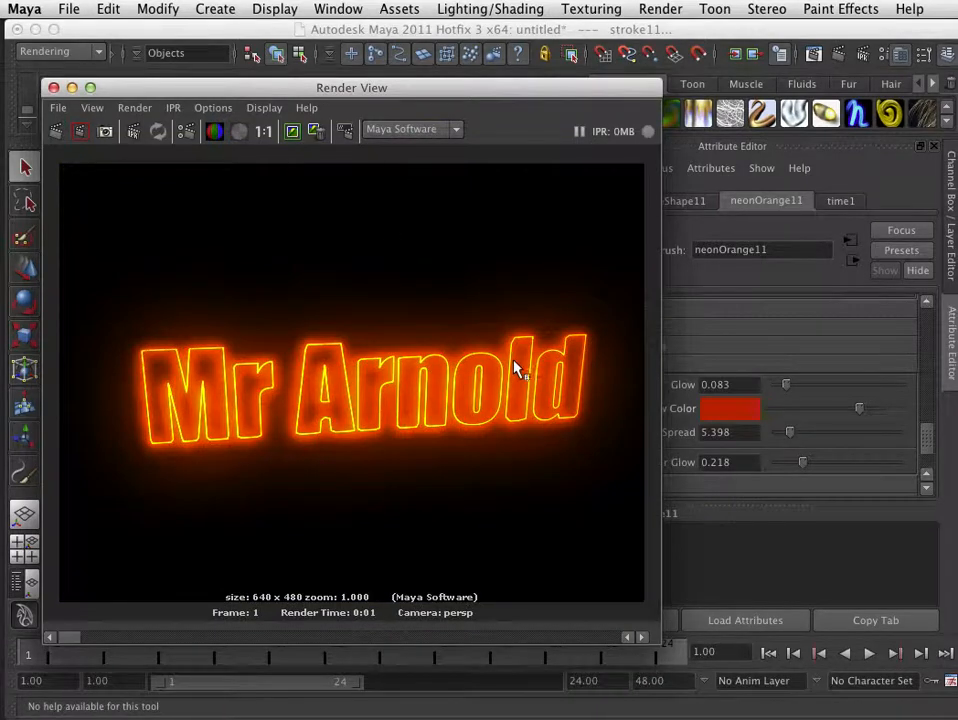
{"action": "left_click", "coordinate": [53, 87]}
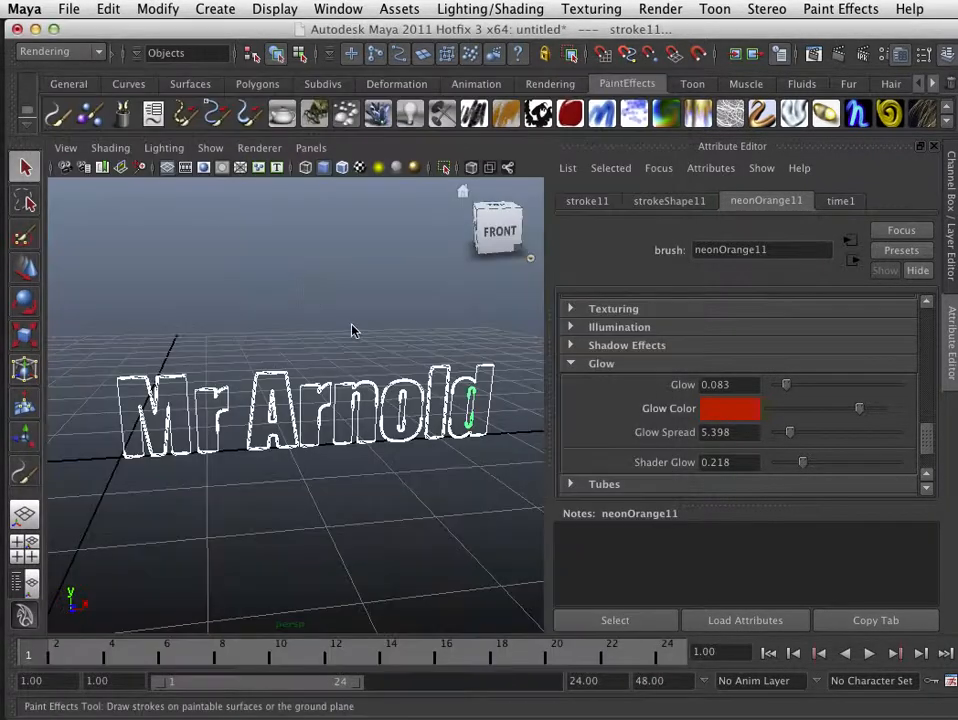
{"action": "key", "text": "q"}
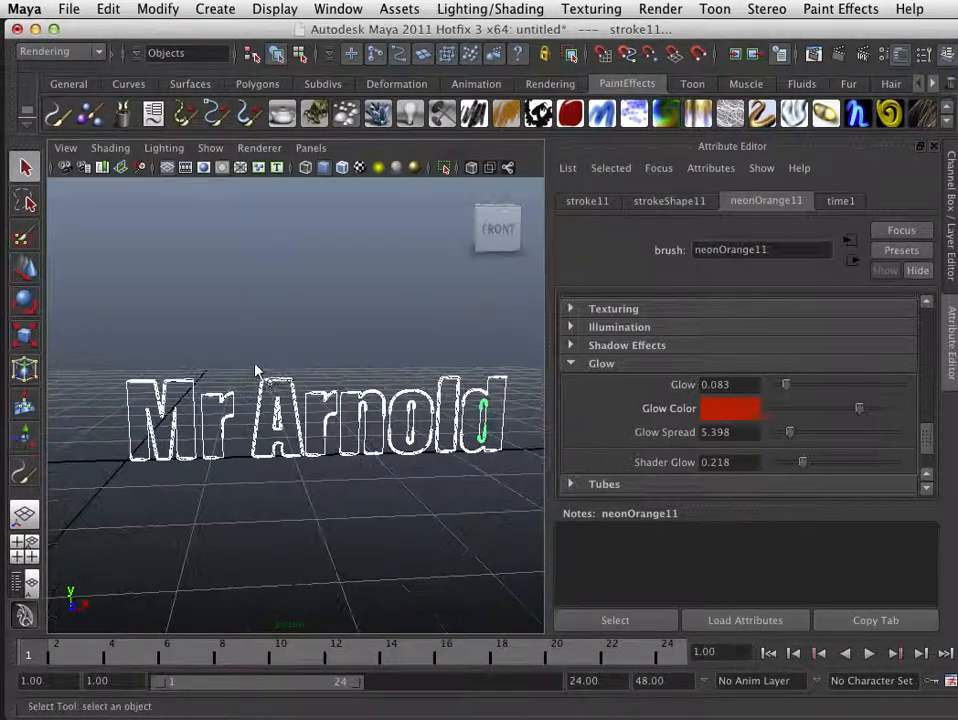